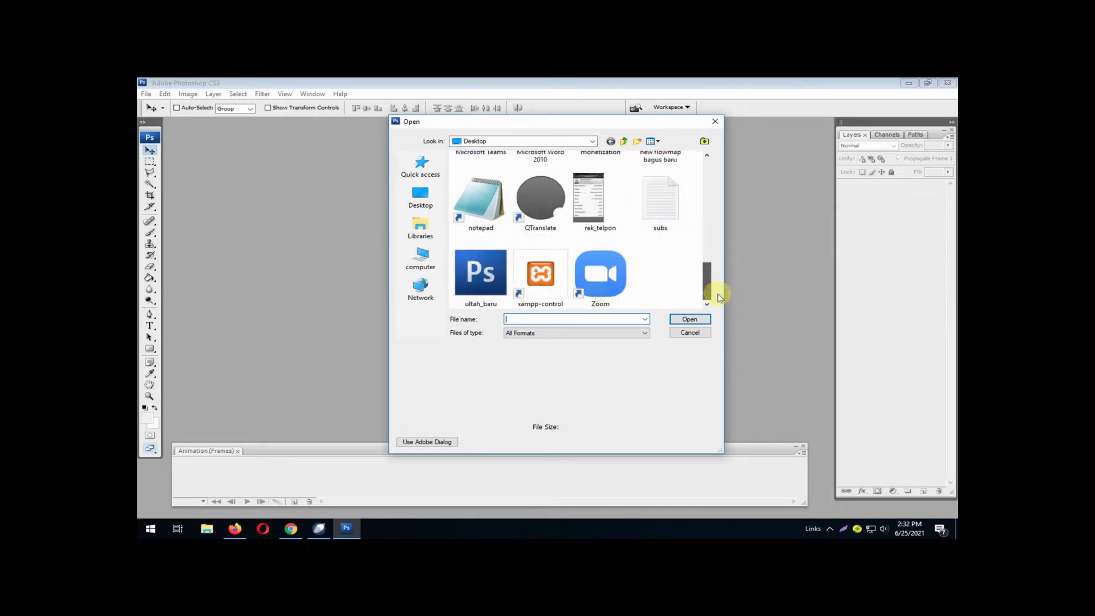
Open ultah_baru from the Desktop and move its document window away from the toolbox.
click(478, 278)
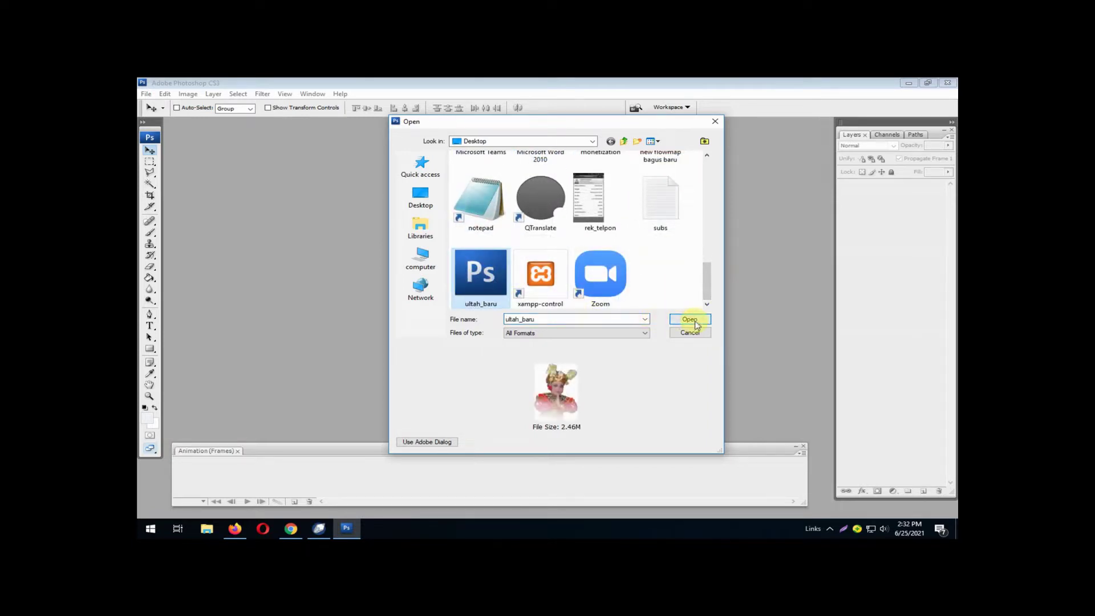
click(690, 320)
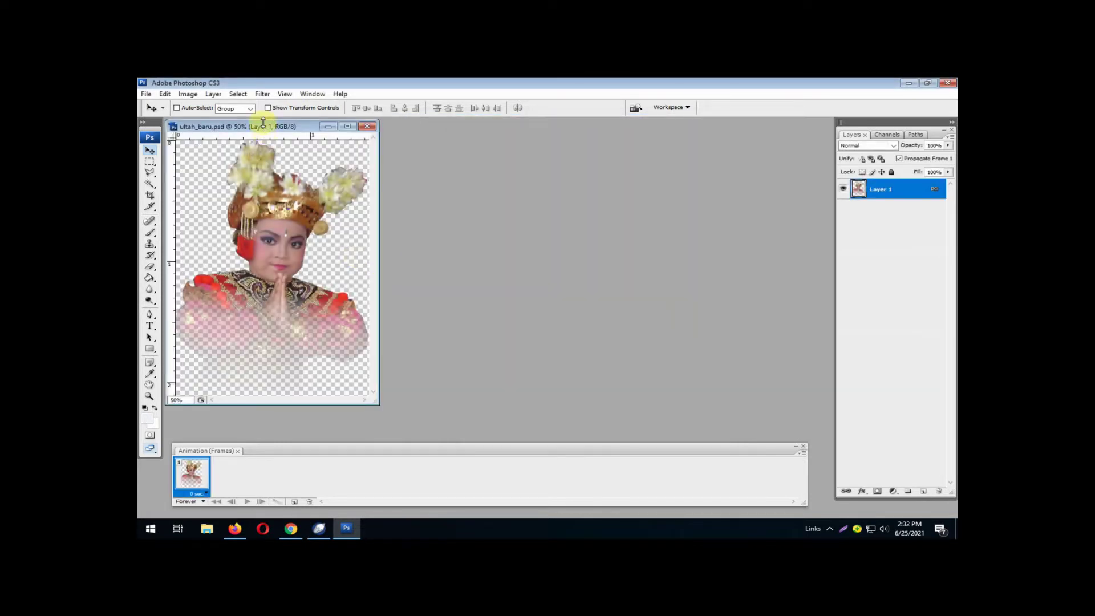
drag(263, 123, 337, 135)
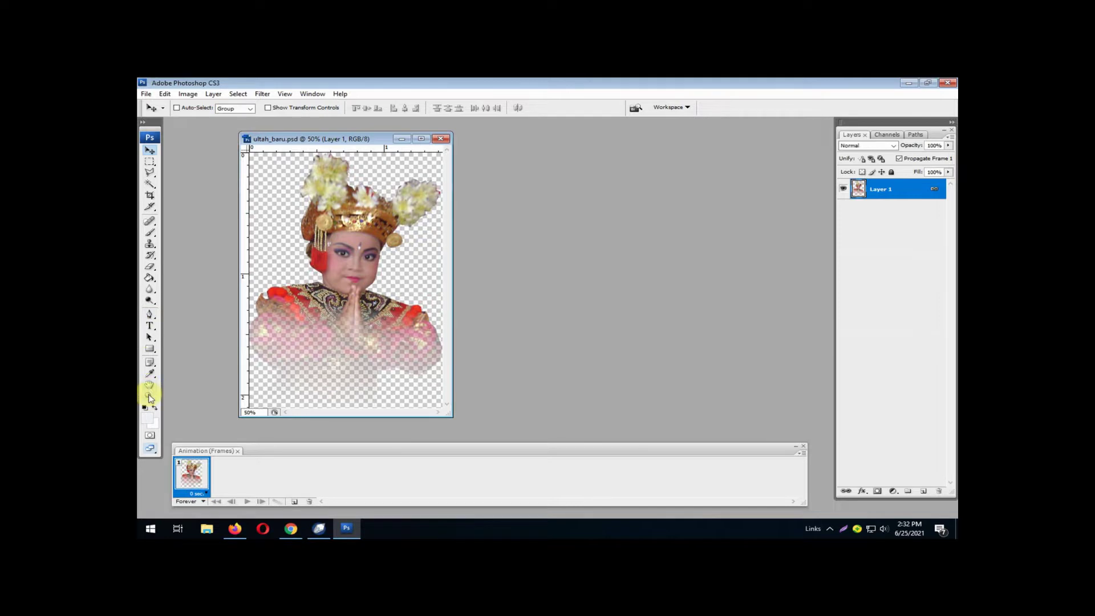
Soften the cutout's left outline with the Blur tool, from the shoulder up past the red tassel to the headdress.
click(149, 396)
drag(316, 263, 226, 329)
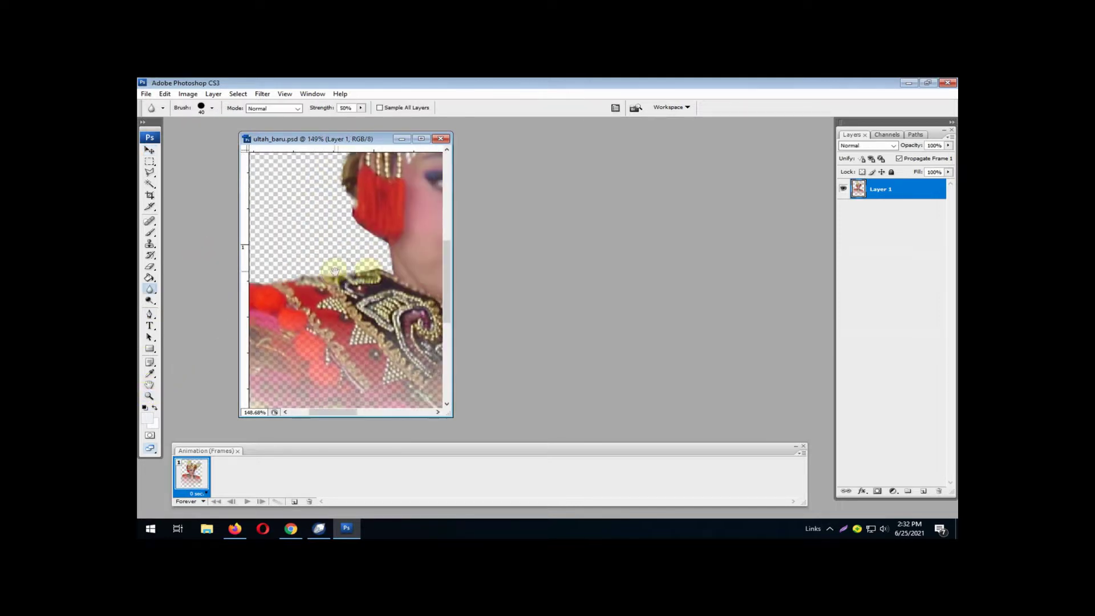
mouse_move(349, 268)
mouse_down()
mouse_move(380, 268)
mouse_move(386, 244)
mouse_move(351, 208)
mouse_up()
scroll(345, 211, up, 5)
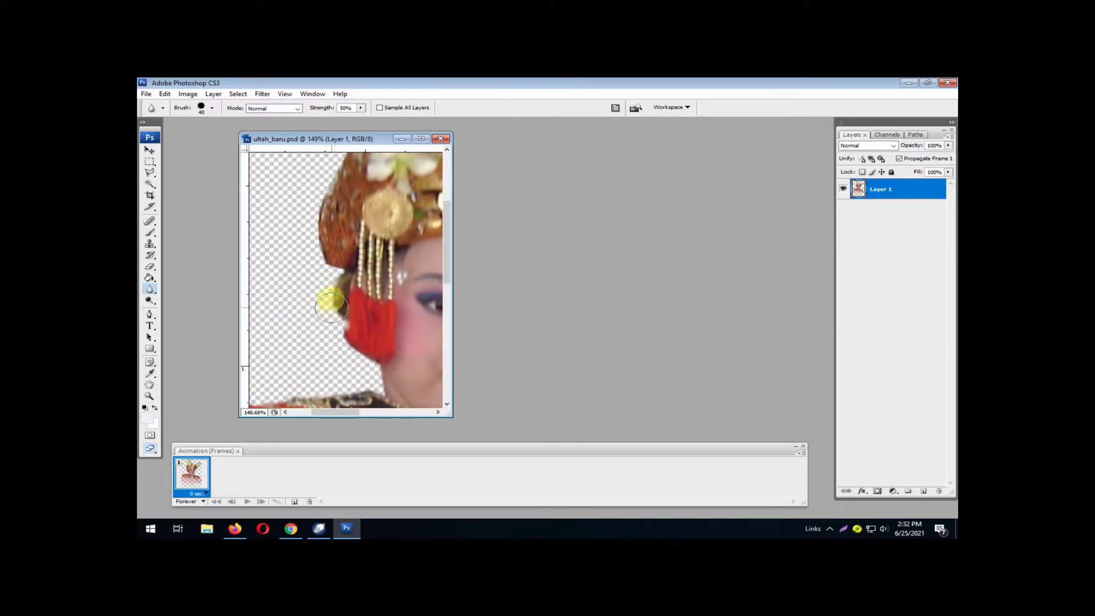
scroll(308, 223, up, 5)
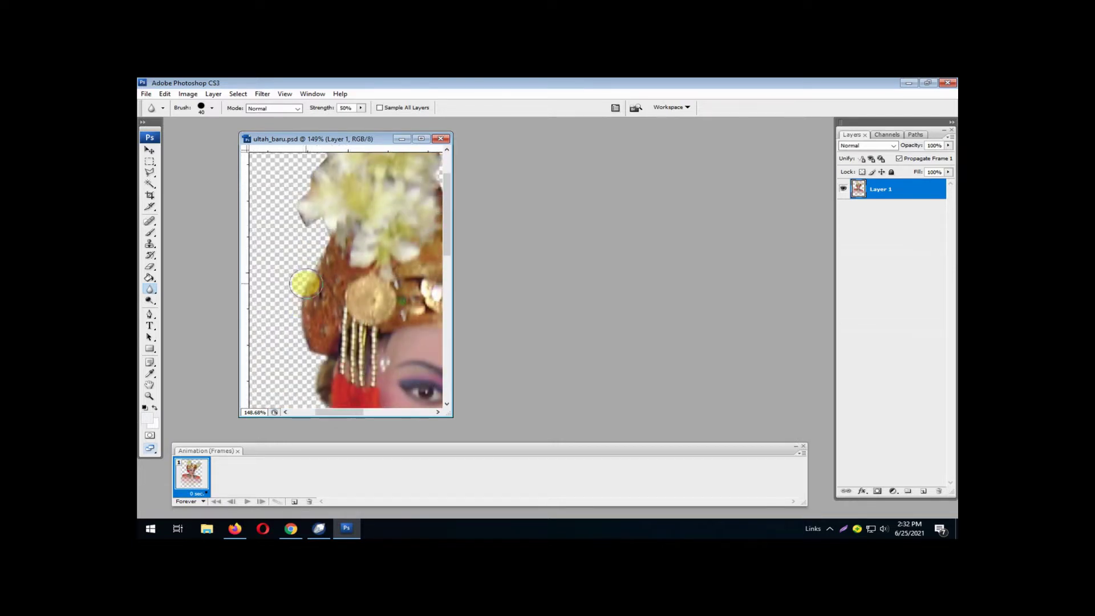
scroll(303, 217, up, 4)
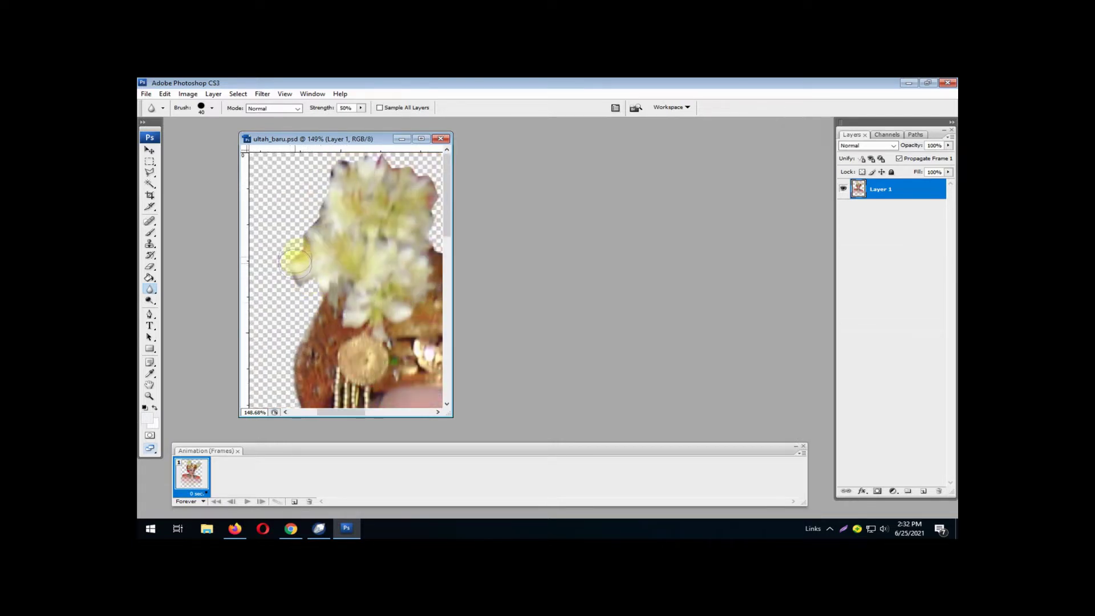
Soften the outline of the headdress flowers and crown with the Blur tool, continuing down the right side.
scroll(328, 174, right, 1)
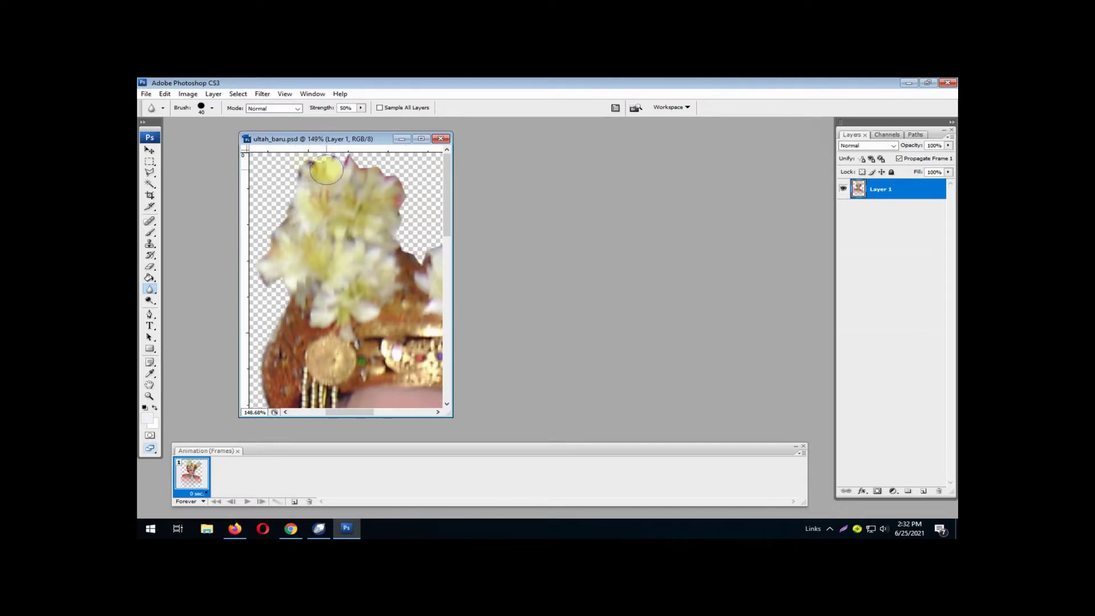
scroll(408, 260, right, 2)
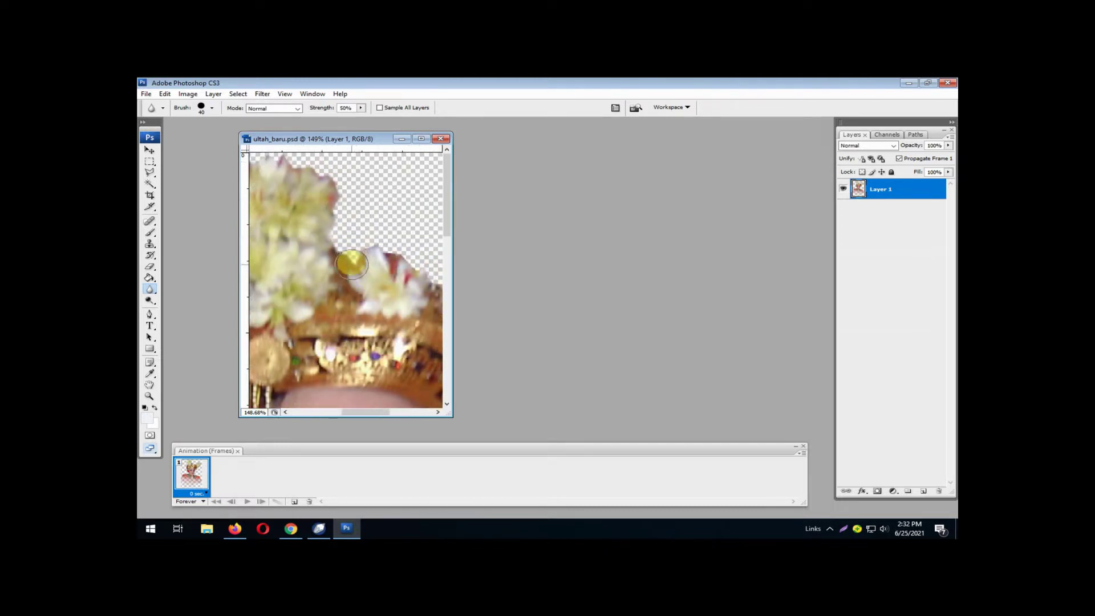
scroll(403, 267, right, 3)
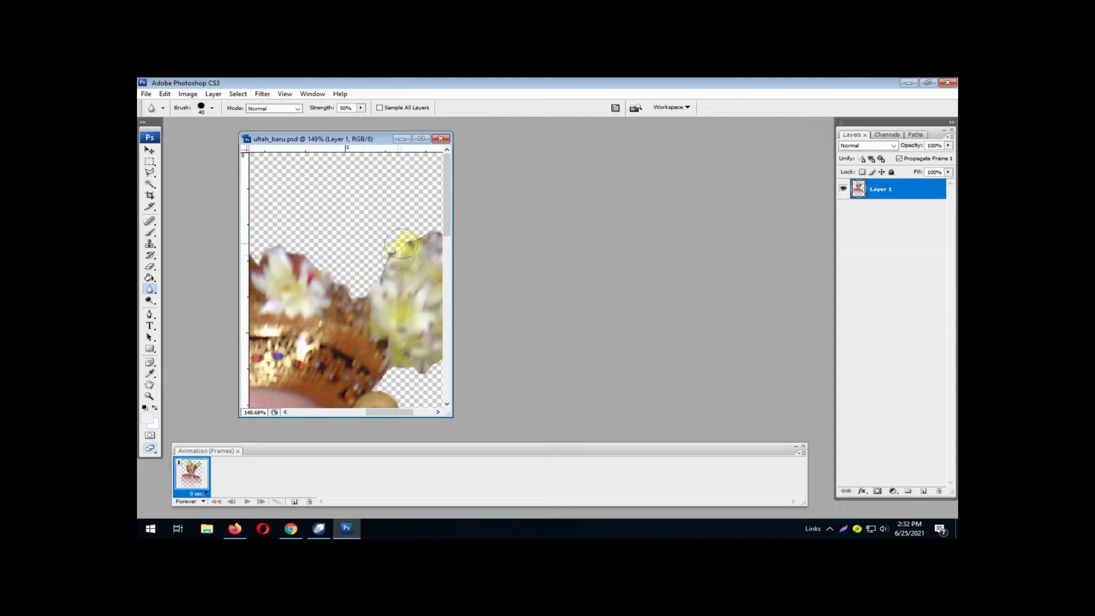
drag(357, 284, 323, 284)
mouse_move(416, 248)
mouse_down()
mouse_move(420, 300)
mouse_move(354, 368)
mouse_move(307, 370)
mouse_move(329, 378)
mouse_move(356, 226)
mouse_move(331, 245)
mouse_move(358, 260)
mouse_move(313, 295)
mouse_up()
drag(268, 366, 411, 232)
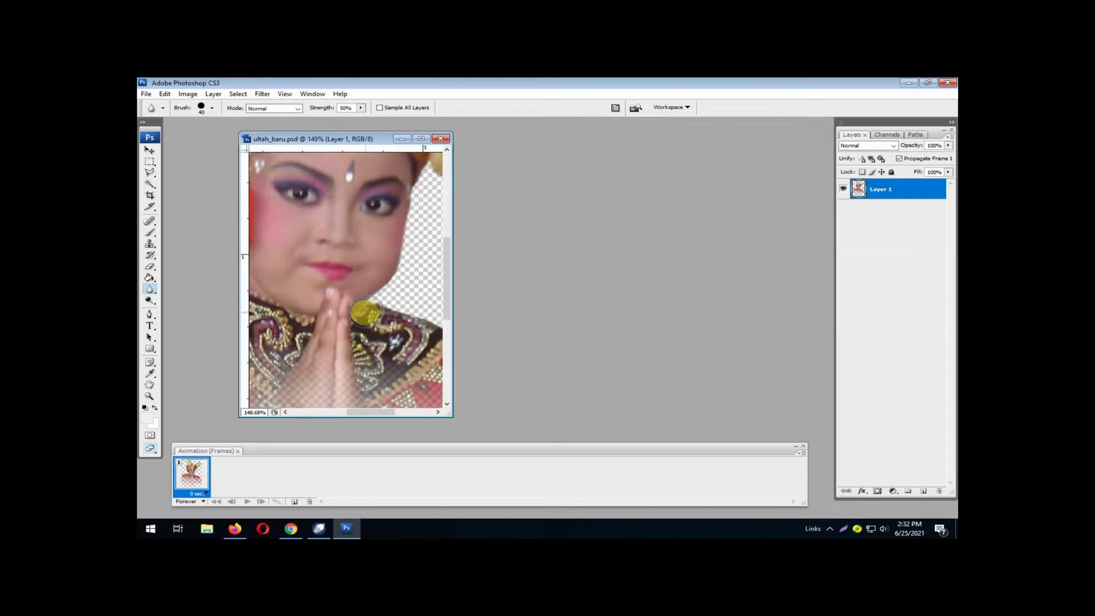
Soften the right-hand jaw, collar and shoulder edges with the Blur tool.
drag(379, 306, 309, 274)
mouse_move(404, 309)
mouse_down()
mouse_move(334, 294)
mouse_move(416, 349)
mouse_move(408, 301)
mouse_move(431, 348)
mouse_up()
drag(329, 285, 382, 312)
Outline the rough fringe beside the right jaw with the Polygonal Lasso, delete it and deselect.
click(150, 172)
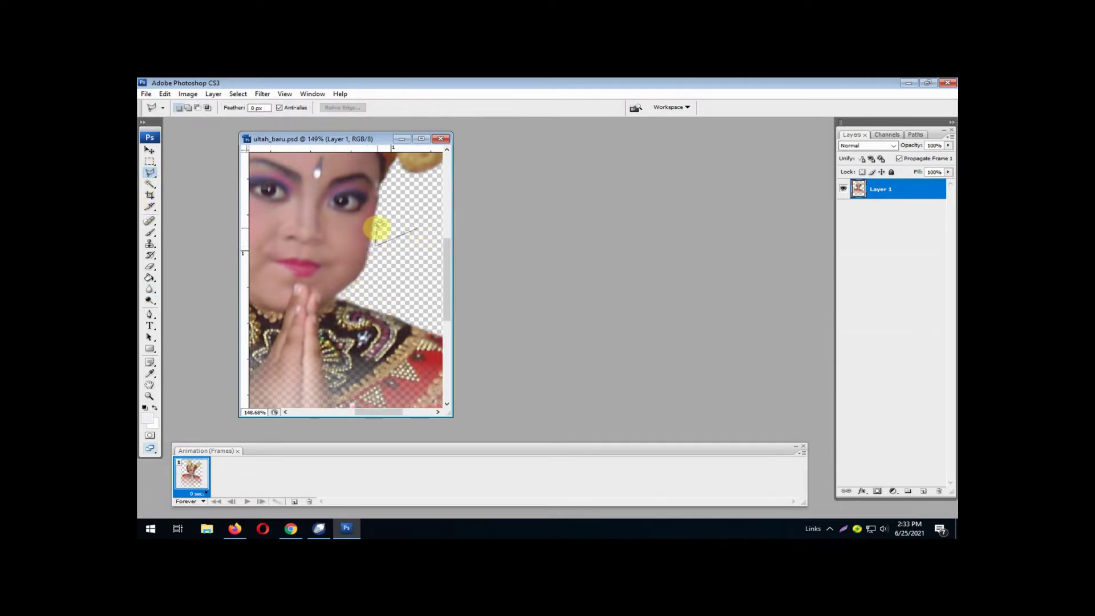
click(371, 248)
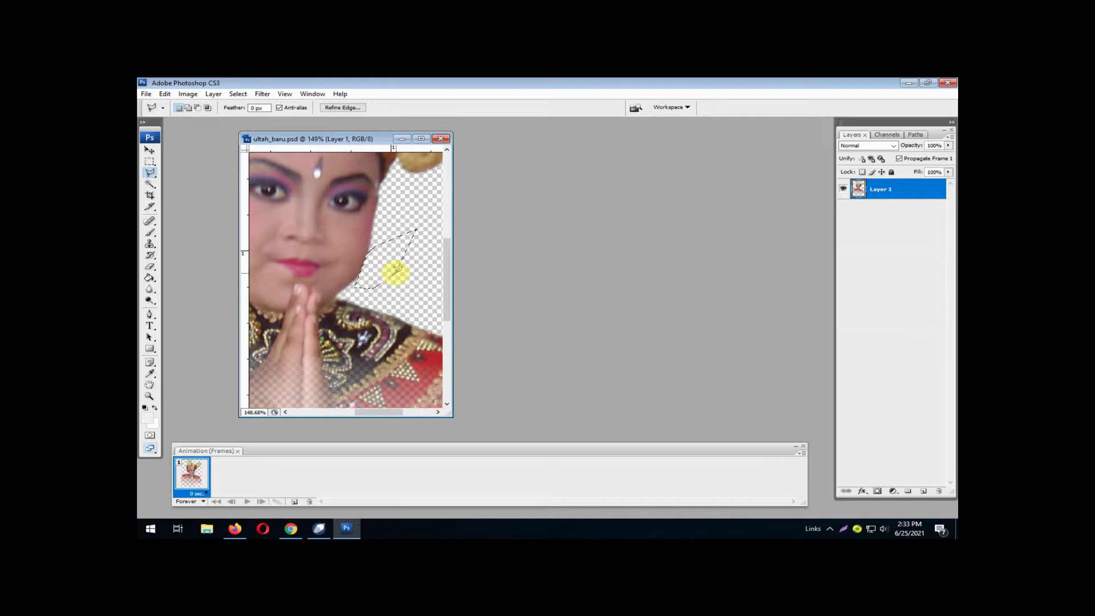
click(398, 276)
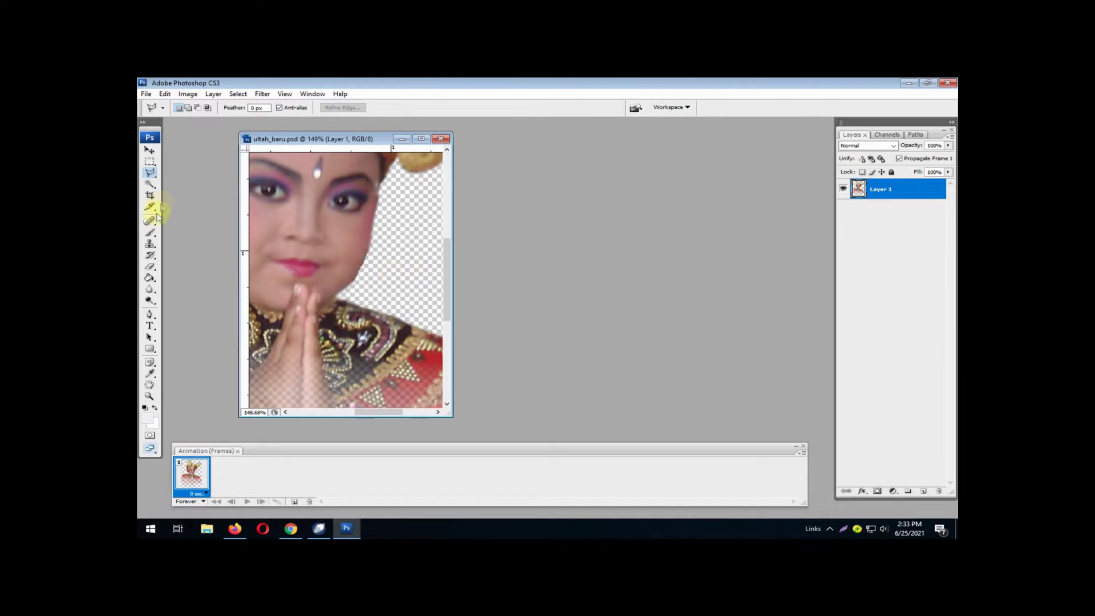
Soften the trimmed right jaw edge with the Blur tool and widen the document window.
click(149, 289)
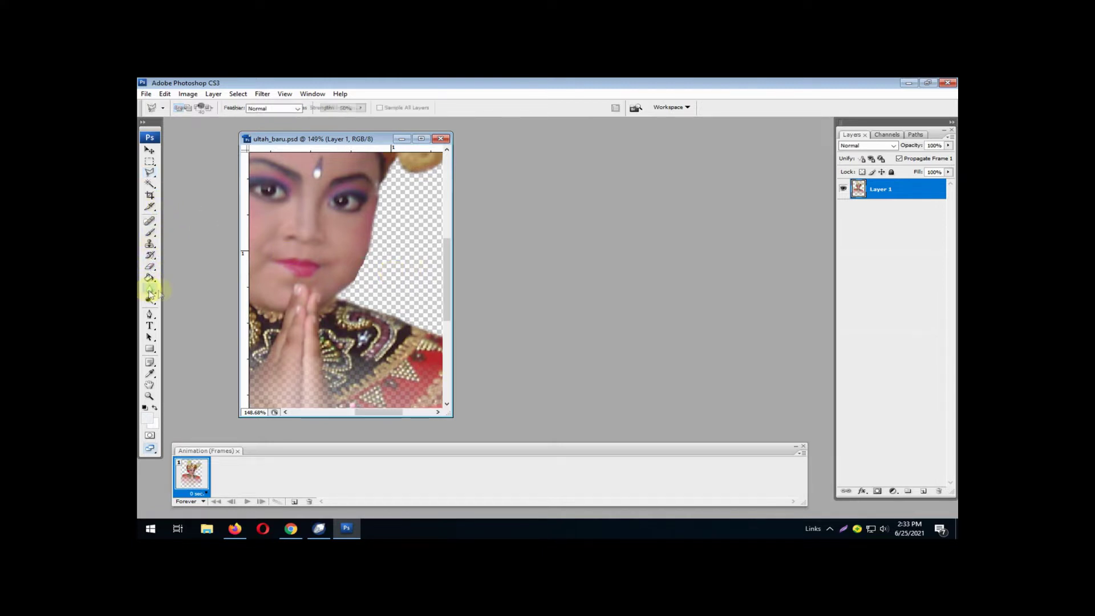
mouse_move(369, 266)
mouse_down()
mouse_move(343, 299)
mouse_move(281, 308)
mouse_move(304, 282)
mouse_move(348, 288)
mouse_move(368, 305)
mouse_up()
key(space)
drag(453, 333, 539, 331)
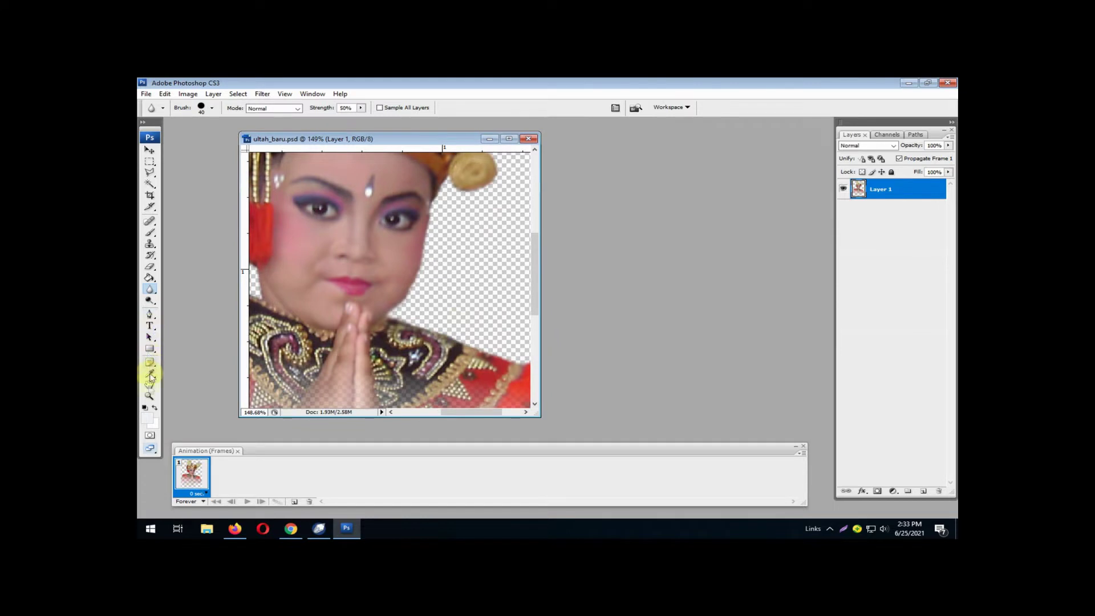
Cut a thin strip off the right jawline down to the chin using a Polygonal Lasso selection, then deselect.
click(150, 396)
drag(465, 244, 362, 323)
click(149, 173)
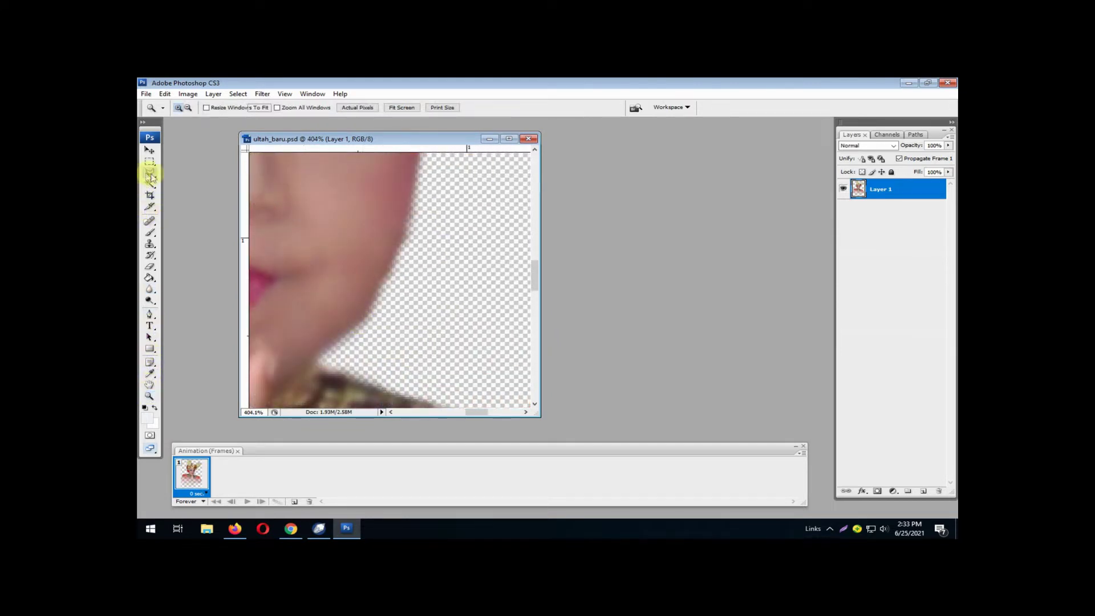
click(425, 218)
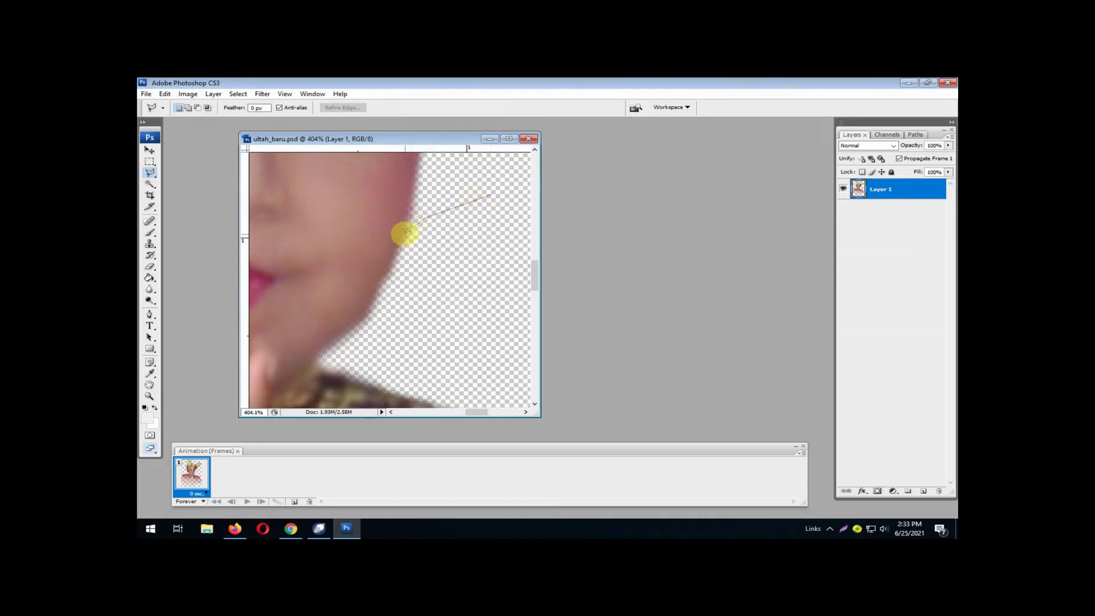
click(404, 232)
click(392, 251)
click(382, 282)
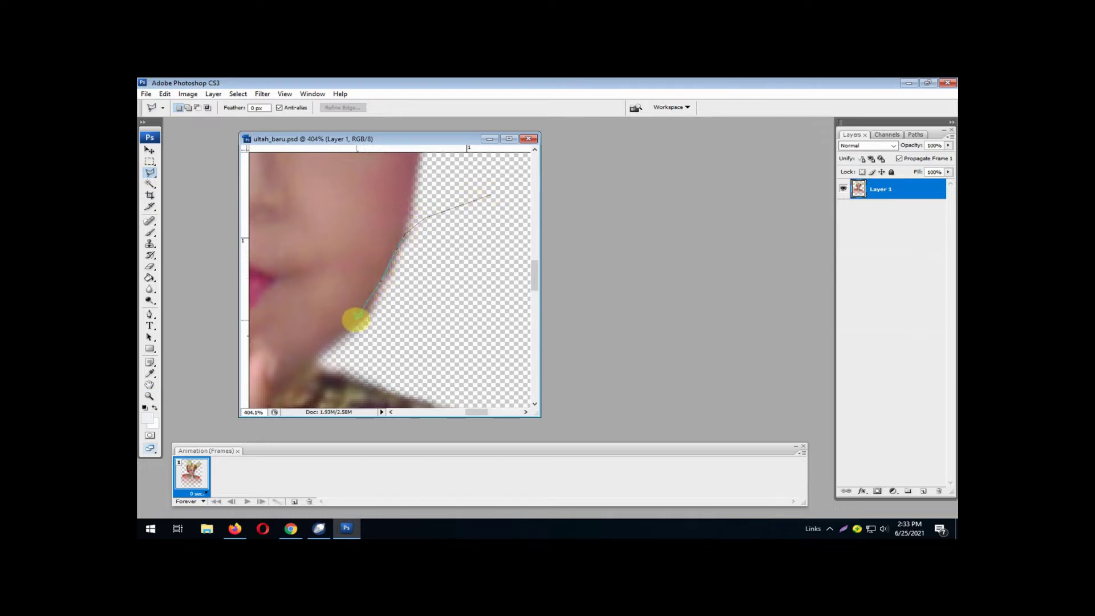
click(339, 349)
click(363, 352)
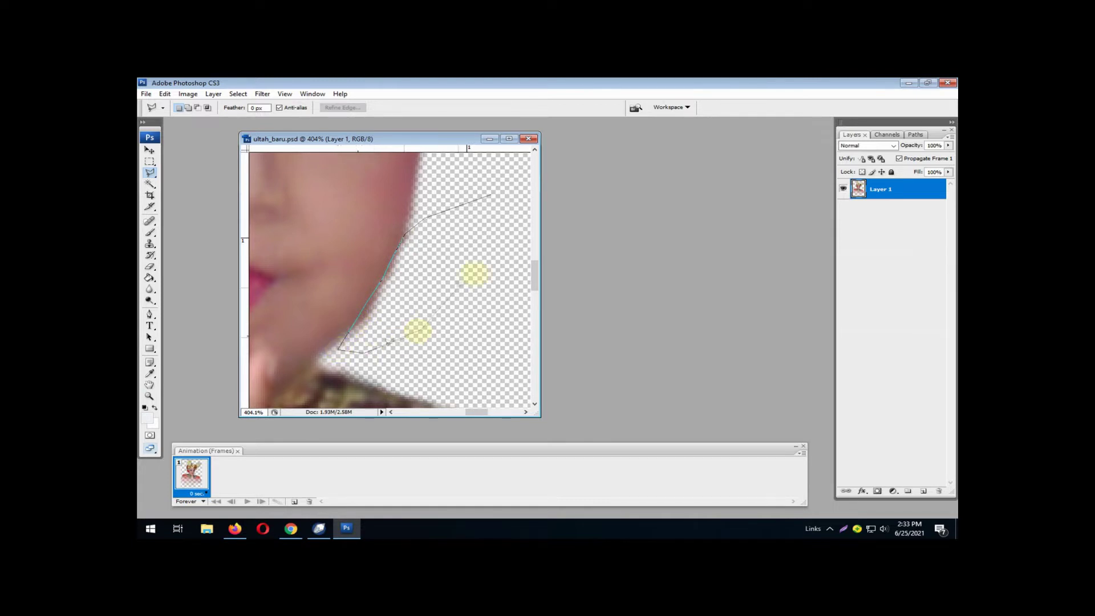
double_click(479, 268)
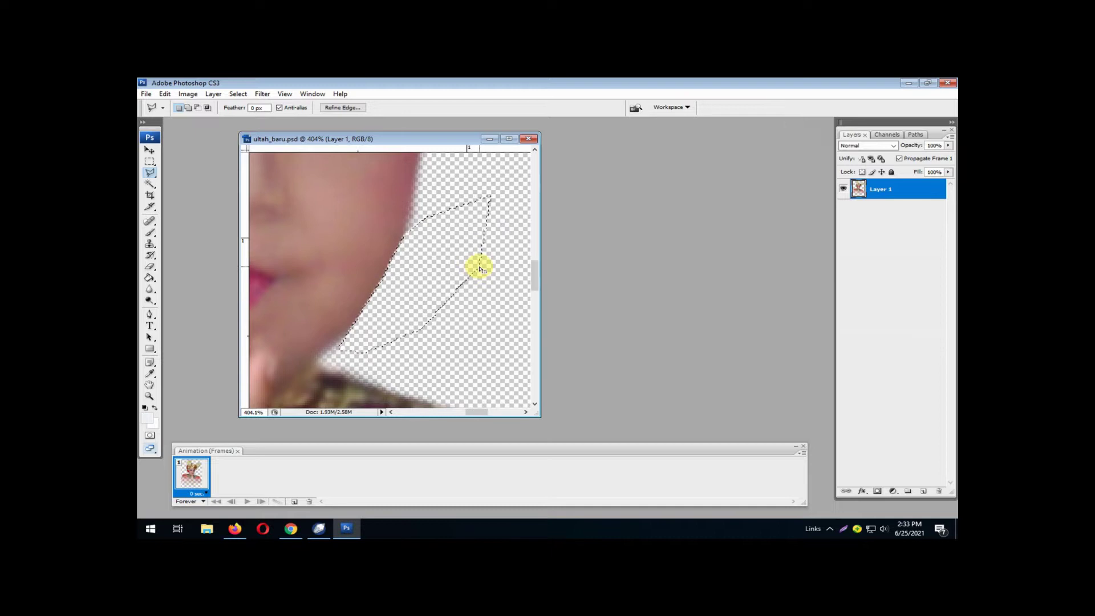
key(ctrl+d)
Blur the freshly cut jawline from the cheek down to the chin.
click(150, 289)
mouse_move(406, 231)
mouse_down()
mouse_move(388, 277)
mouse_move(349, 320)
mouse_move(411, 196)
mouse_move(350, 343)
mouse_up()
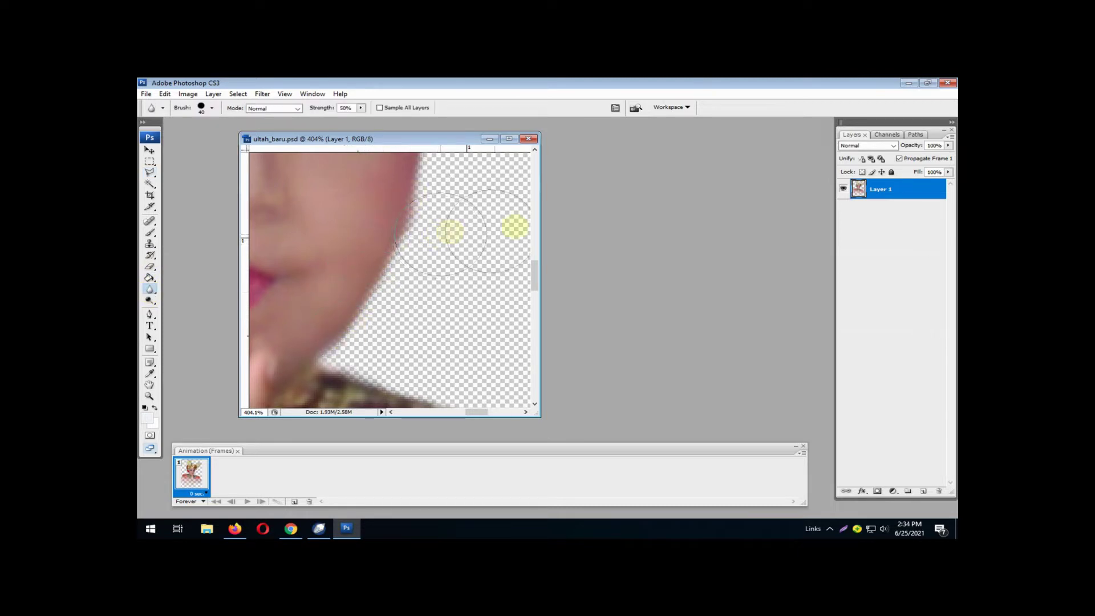
scroll(537, 259, up, 3)
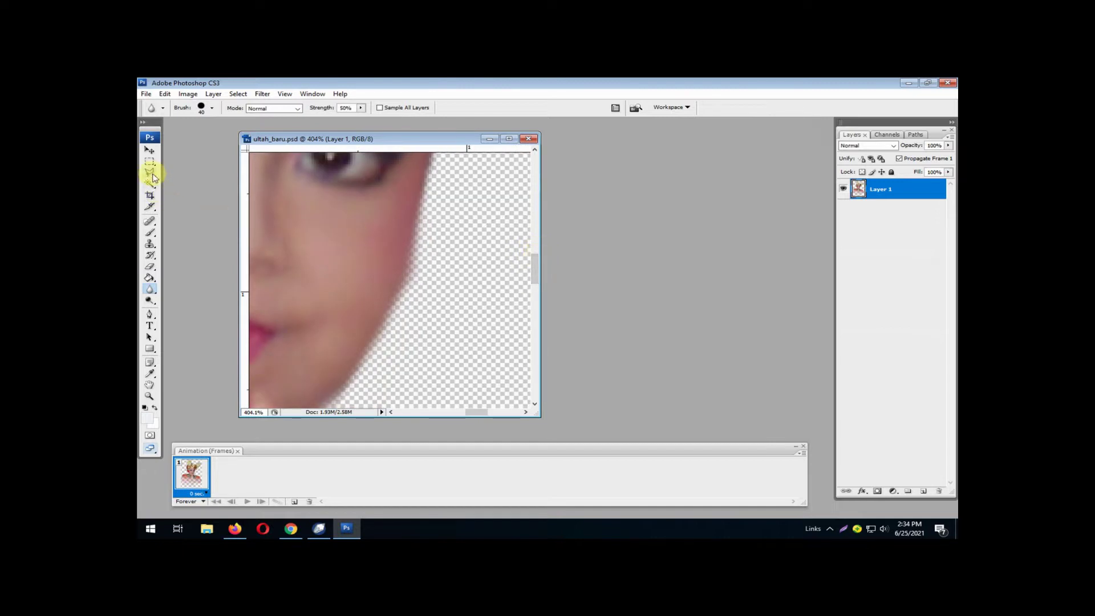
Select the bulge on the right cheek's edge with the Polygonal Lasso, delete it and deselect.
click(149, 172)
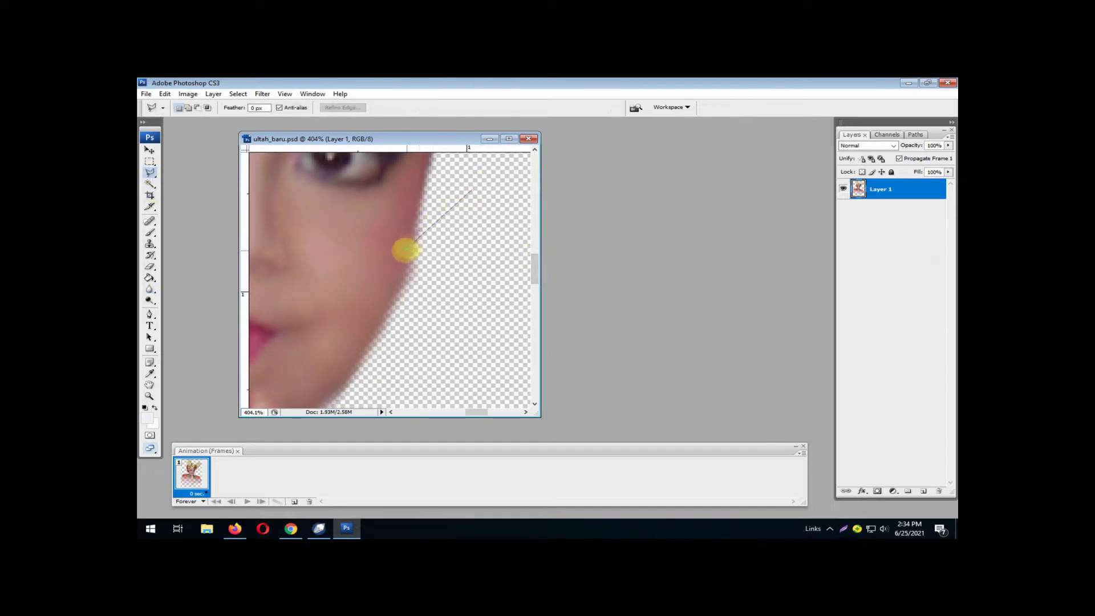
click(412, 244)
click(406, 256)
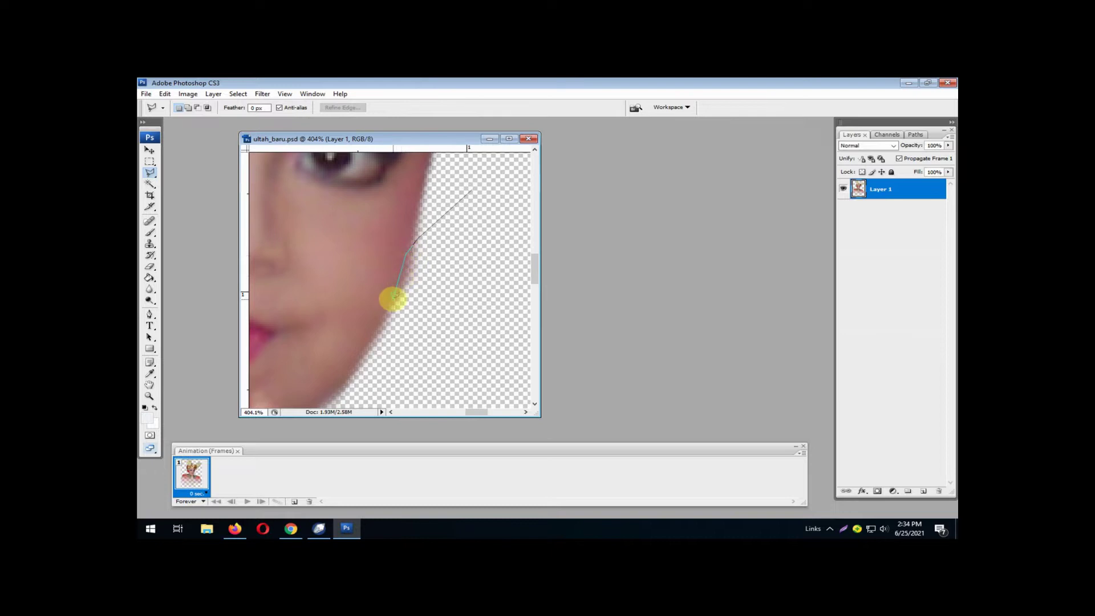
click(395, 299)
click(387, 329)
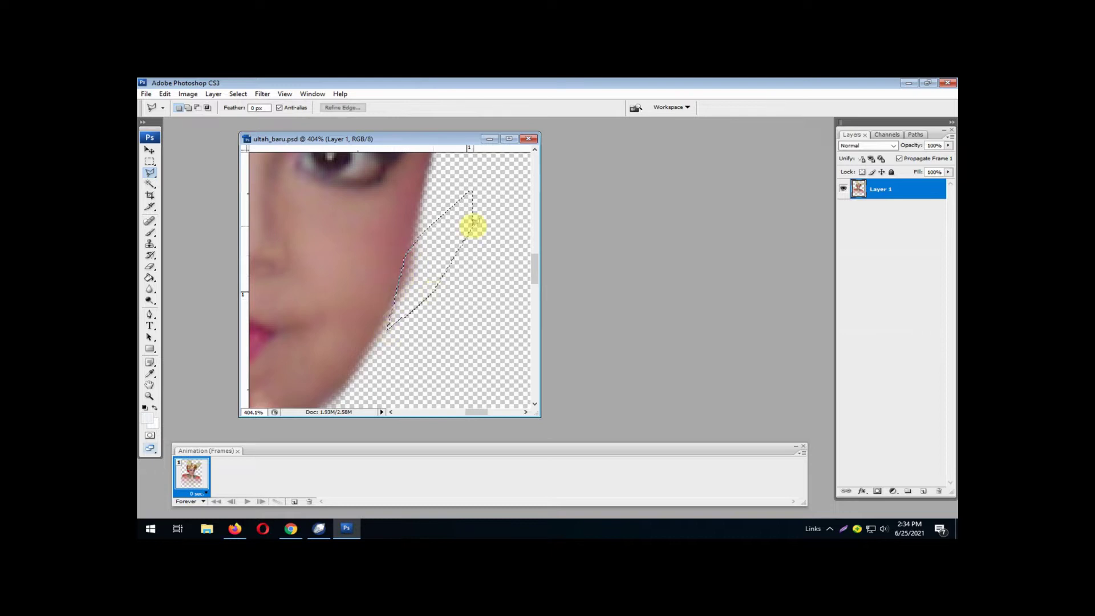
double_click(474, 225)
key(Delete)
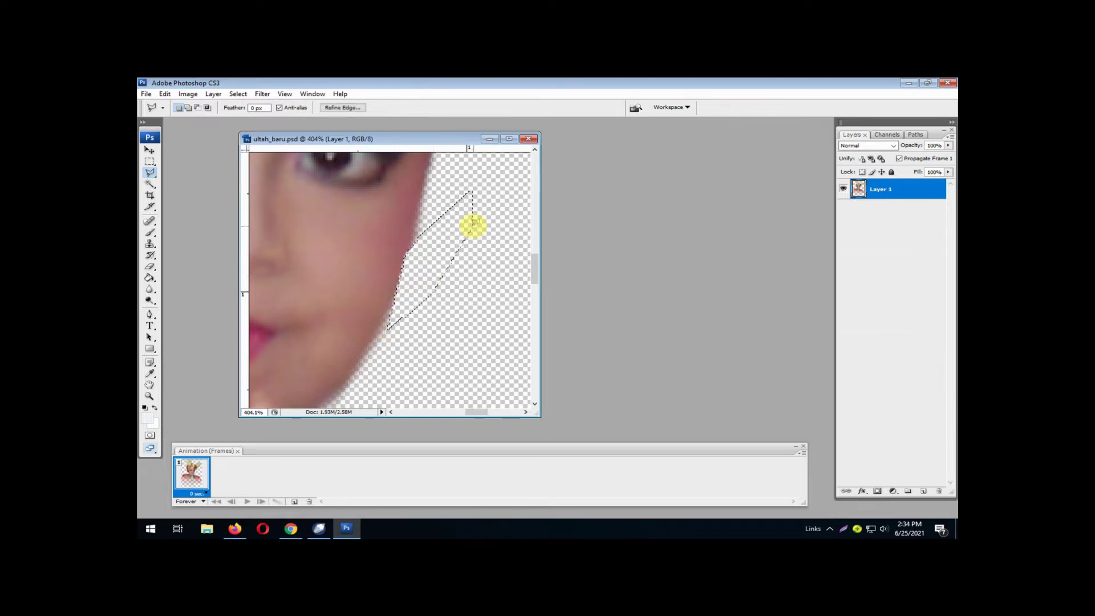
key(ctrl+d)
Cut away the uneven strip from beside the right eye to mid-cheek with the Polygonal Lasso, and soften the new edge with the Blur tool.
key(ctrl+minus)
key(ctrl+minus)
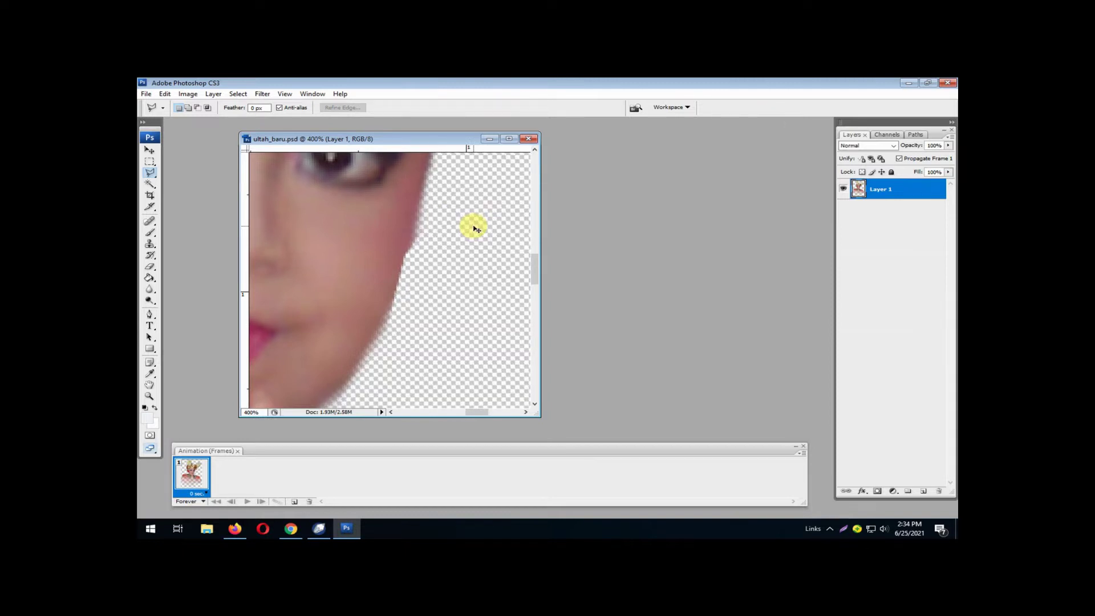
key(ctrl+minus)
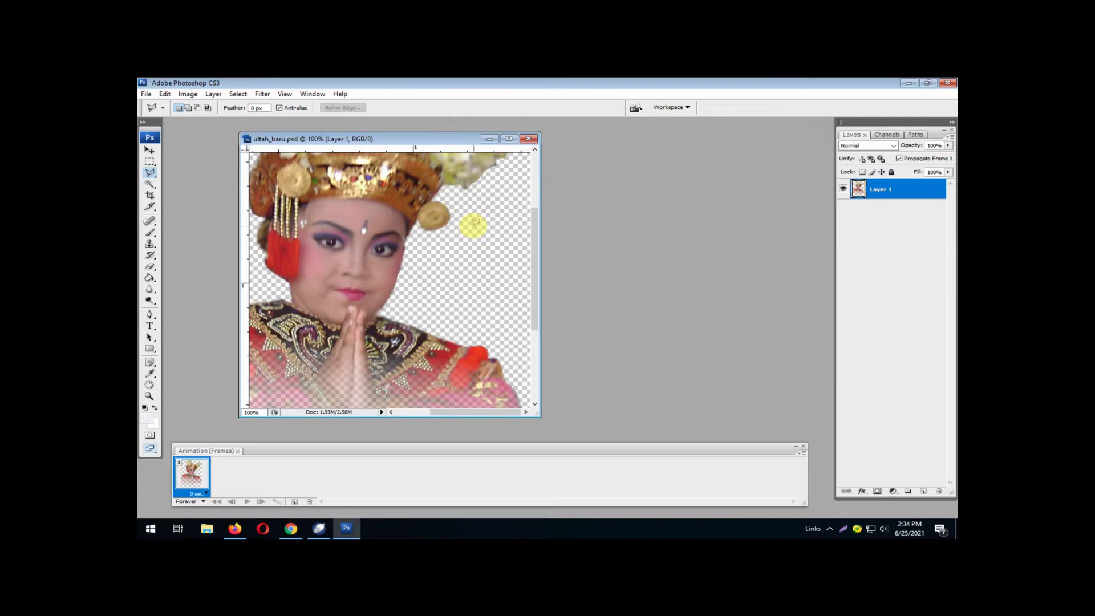
click(149, 396)
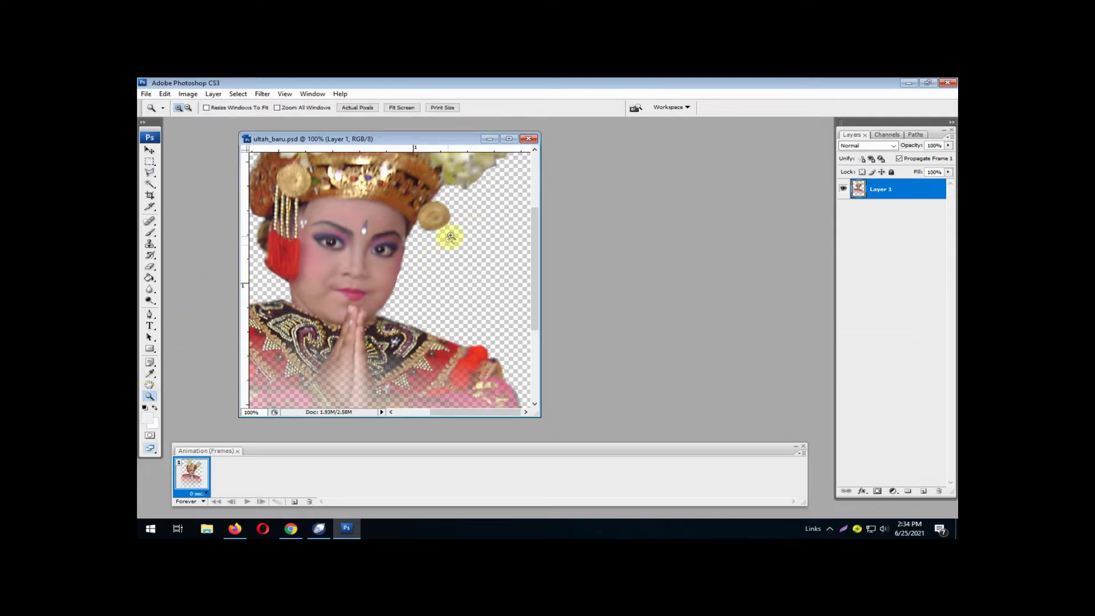
drag(450, 236, 335, 333)
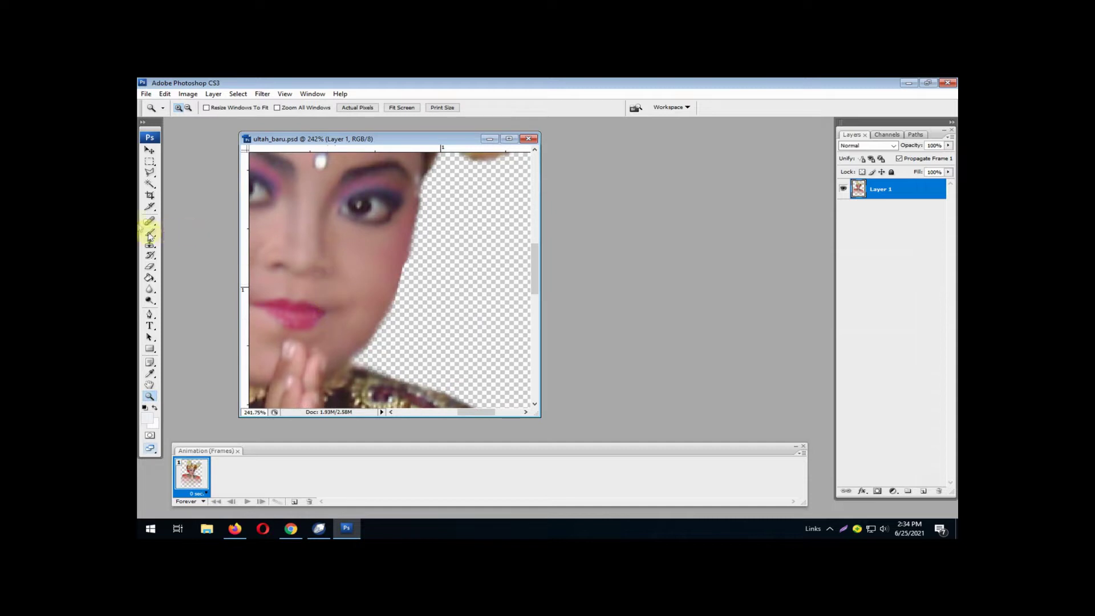
click(149, 173)
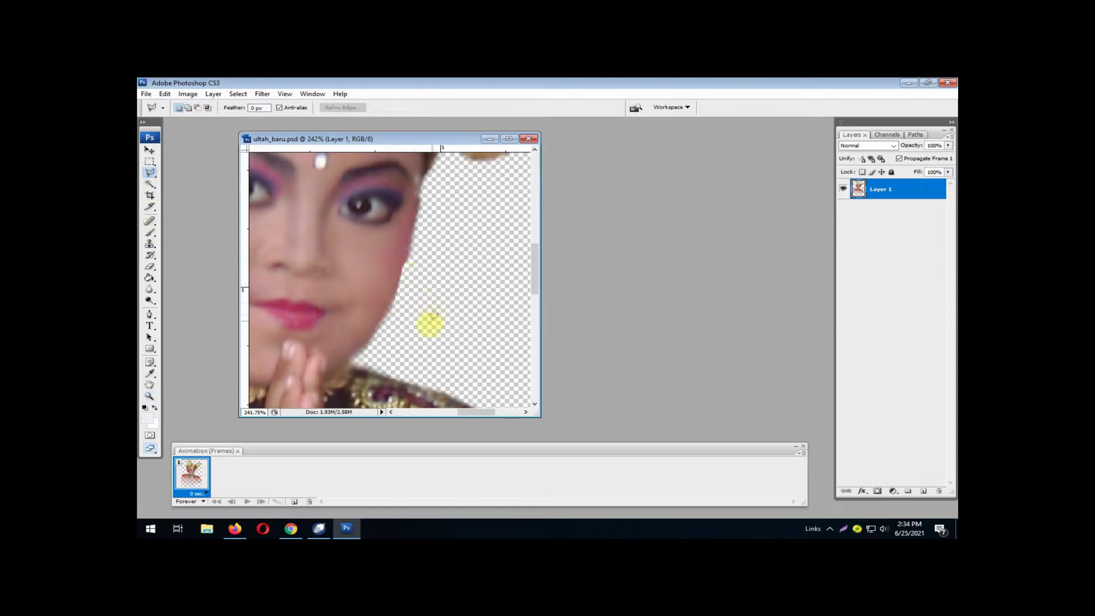
mouse_move(424, 330)
mouse_down()
mouse_move(405, 272)
mouse_move(412, 211)
mouse_move(418, 197)
mouse_move(458, 219)
mouse_up()
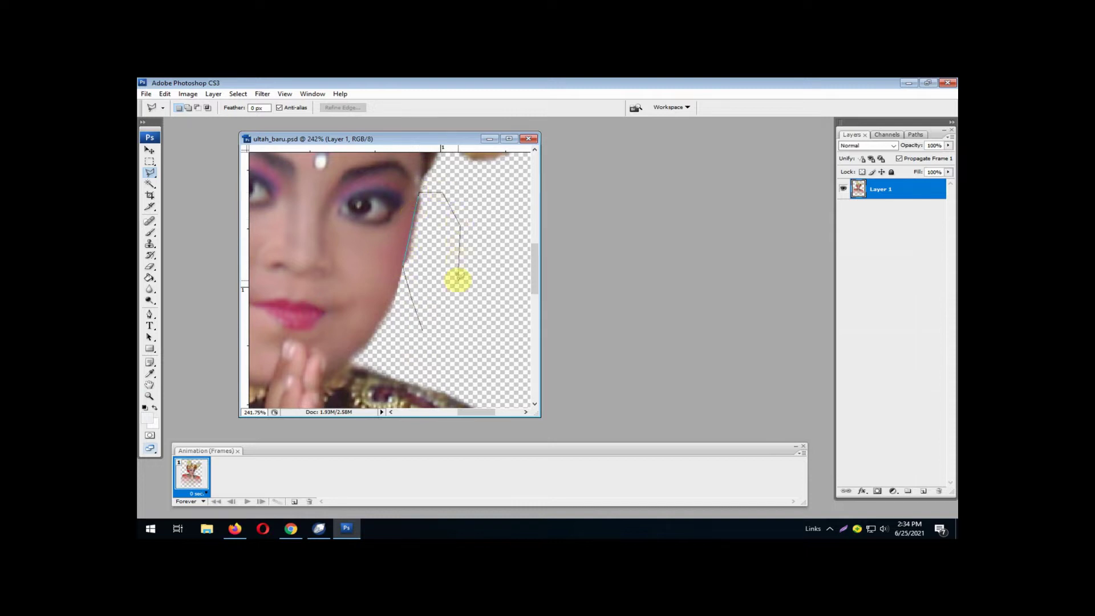
drag(458, 278, 458, 278)
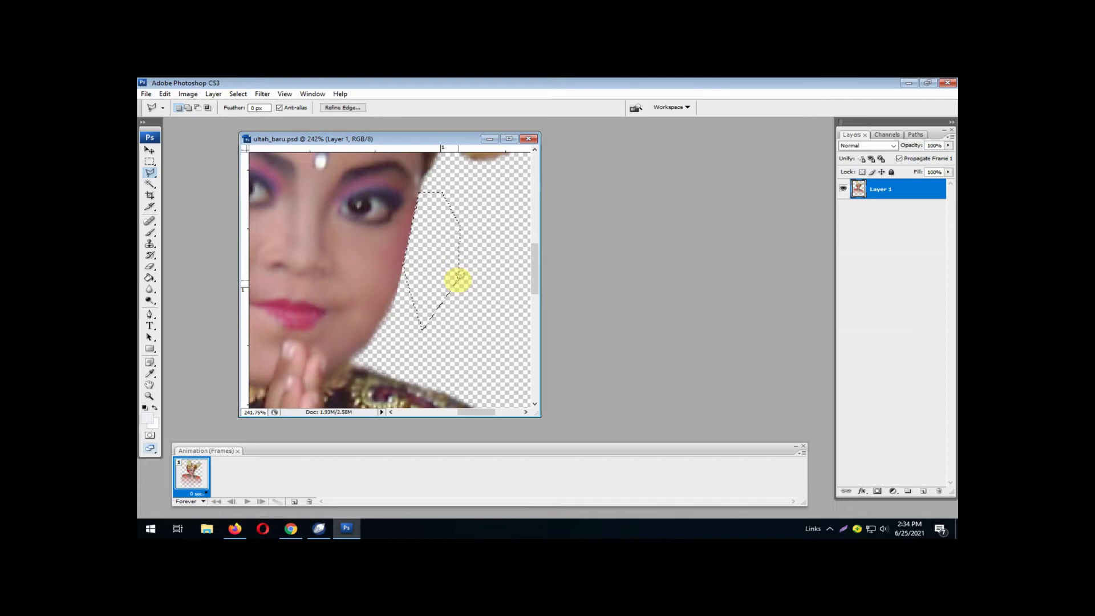
click(458, 281)
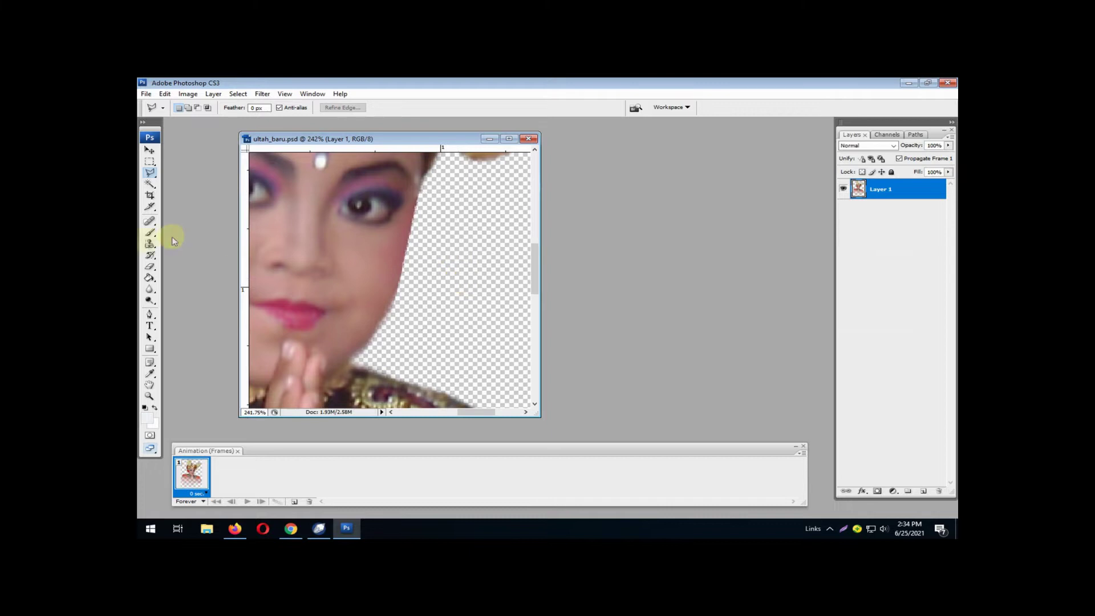
click(150, 289)
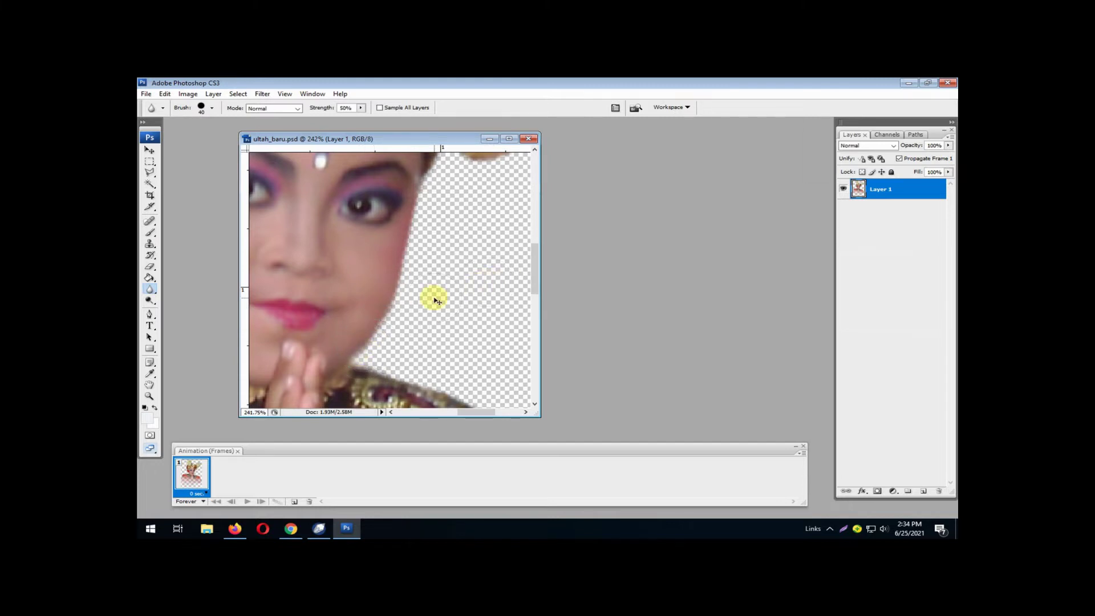
Outline a face-mask shape with the Polygonal Lasso, running from the red tassel across the nose bridge and around the jaw to the opposite cheek.
key(ctrl+minus)
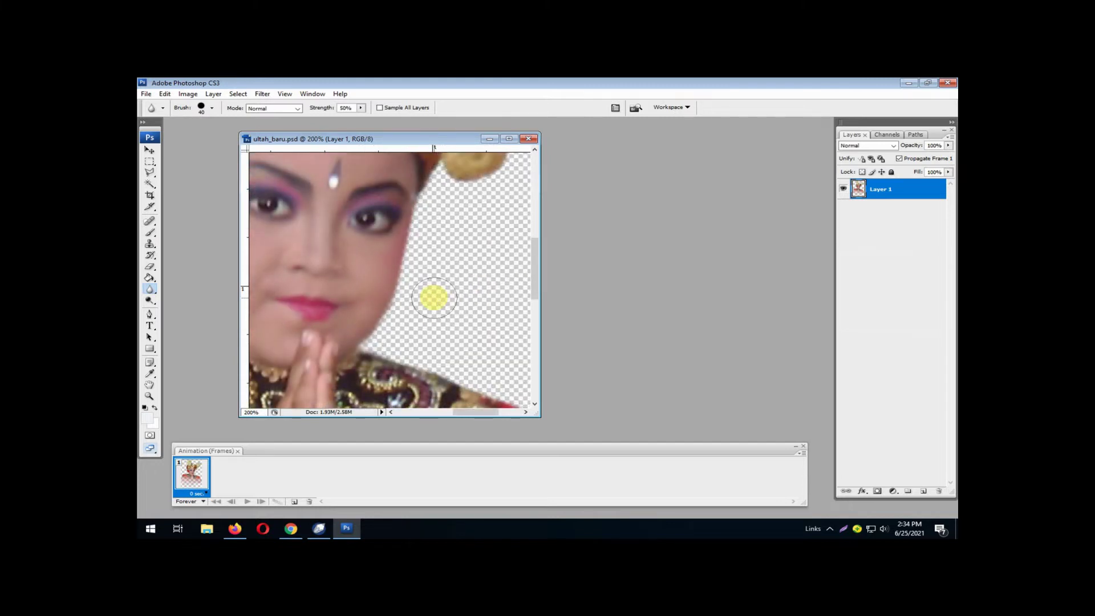
drag(434, 298, 737, 313)
drag(501, 288, 586, 290)
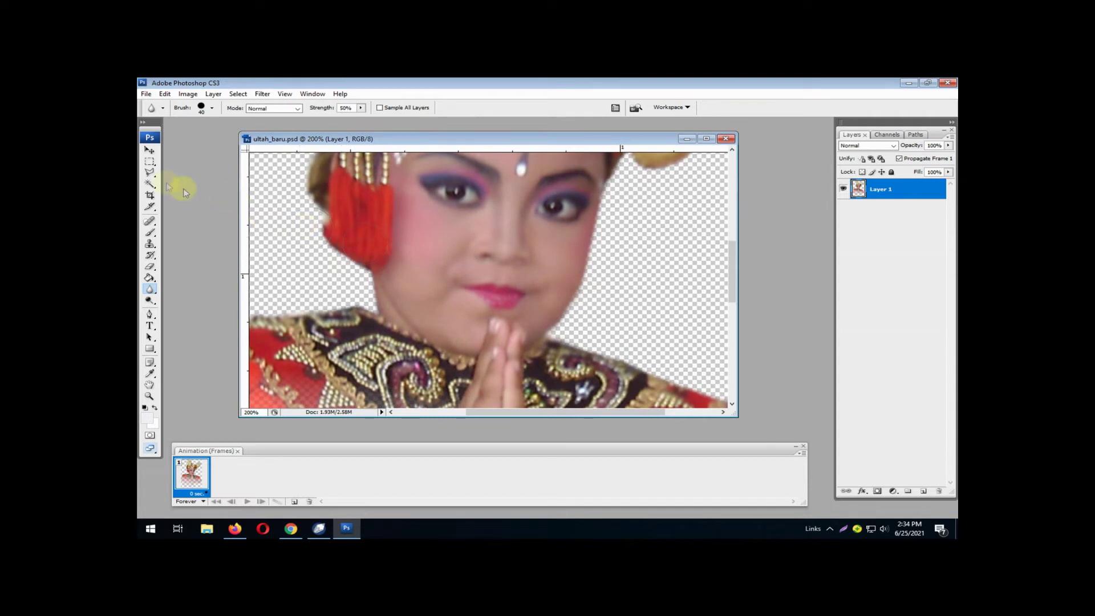
click(150, 173)
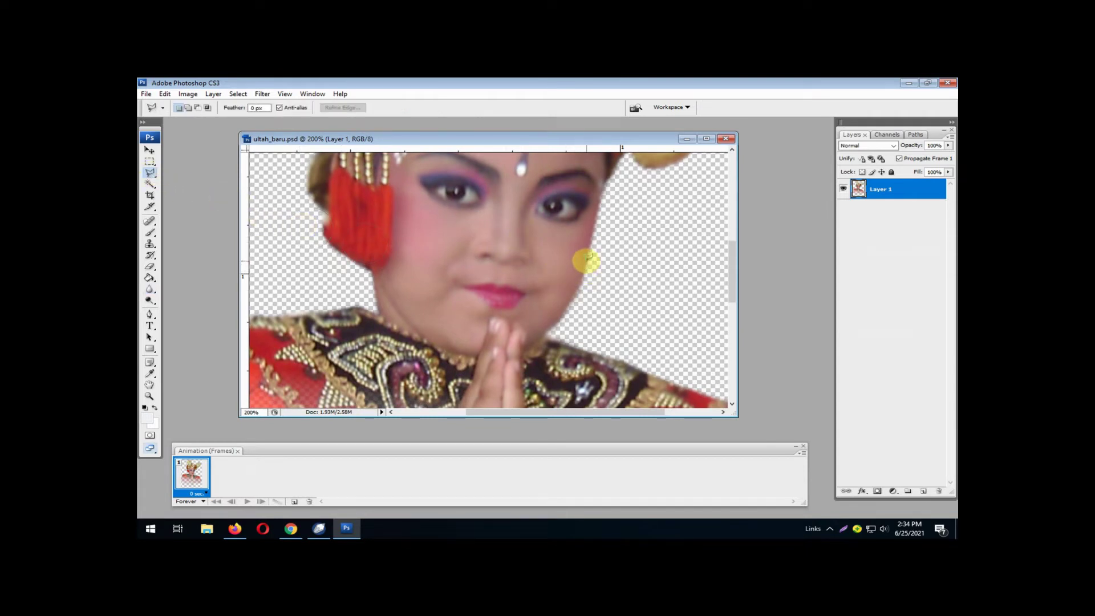
mouse_move(586, 263)
mouse_down()
mouse_move(557, 324)
mouse_move(514, 357)
mouse_move(477, 356)
mouse_move(425, 338)
mouse_move(388, 298)
mouse_move(371, 244)
mouse_up()
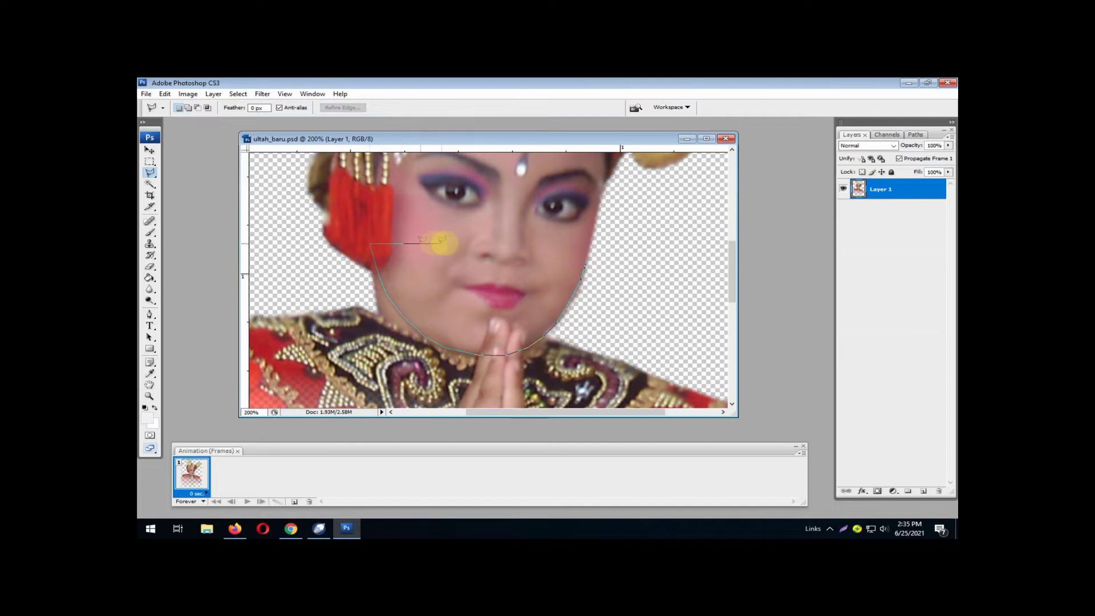
click(448, 245)
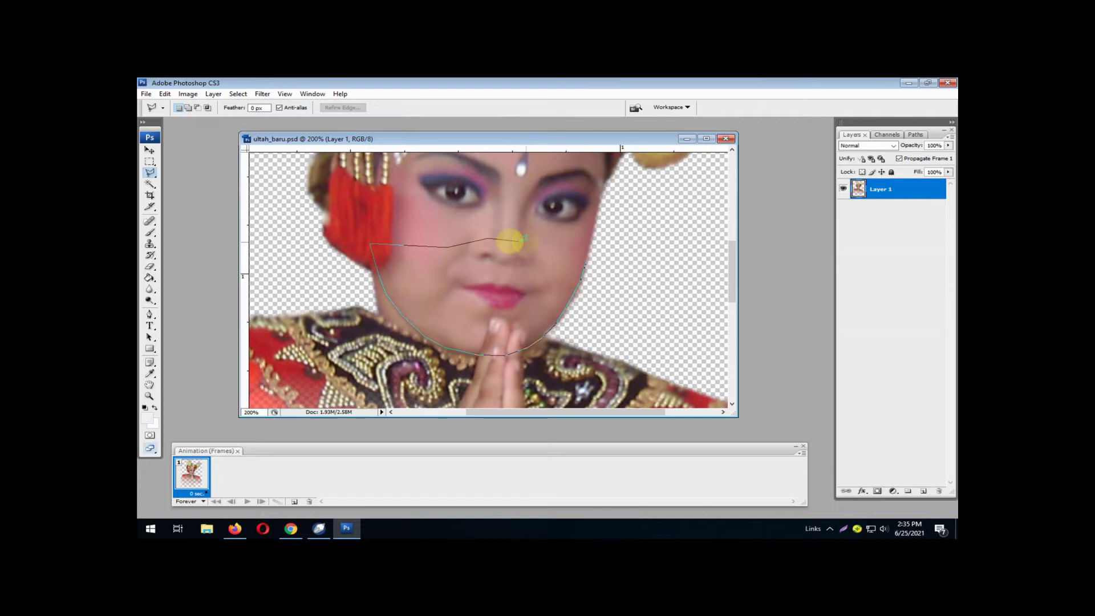
click(516, 237)
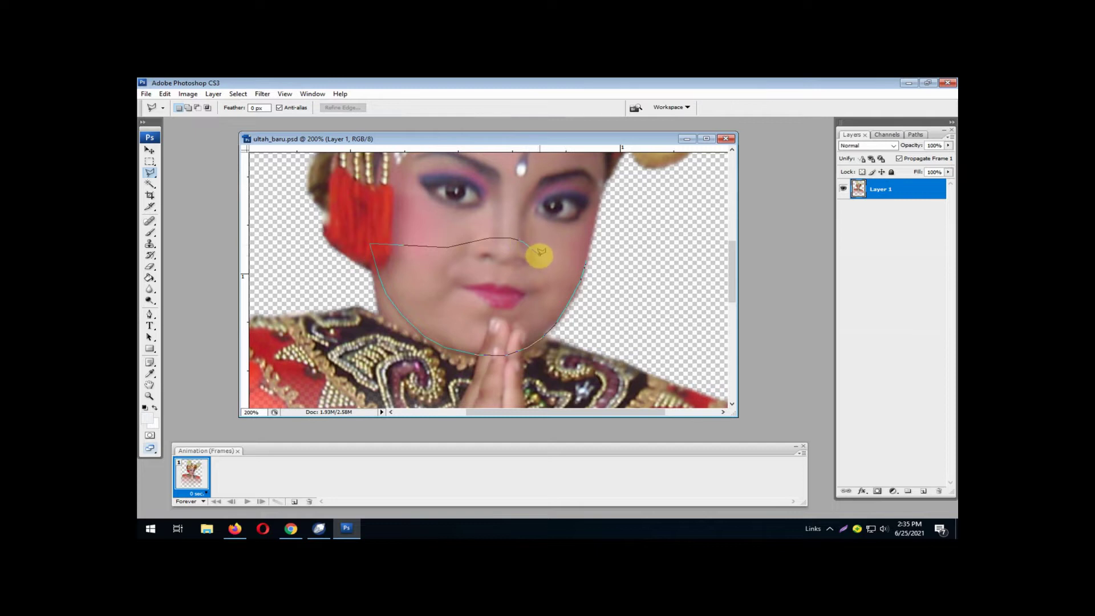
click(539, 254)
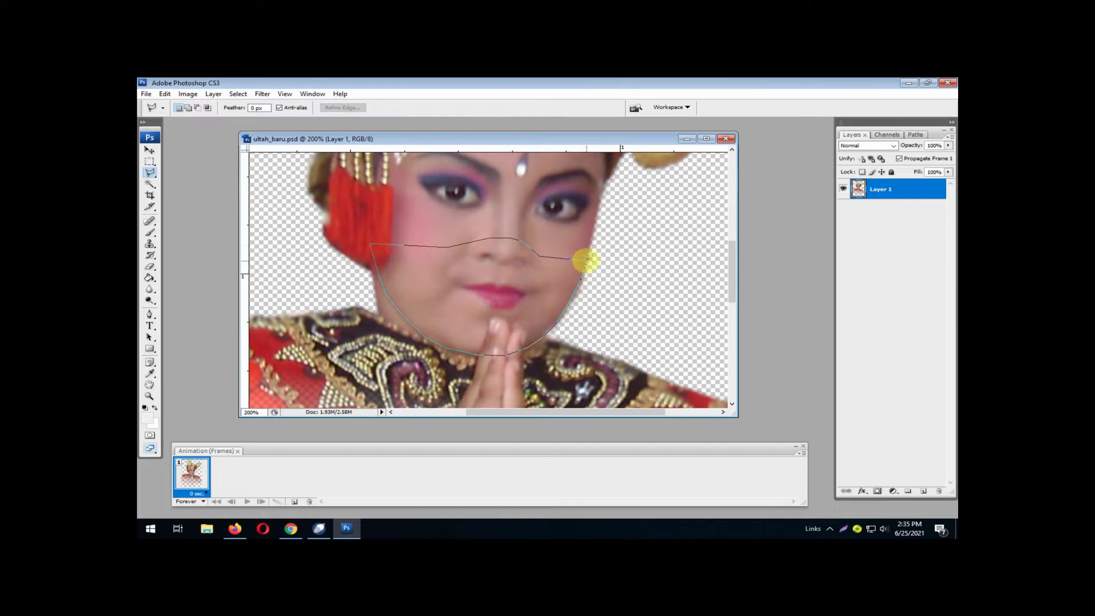
click(586, 260)
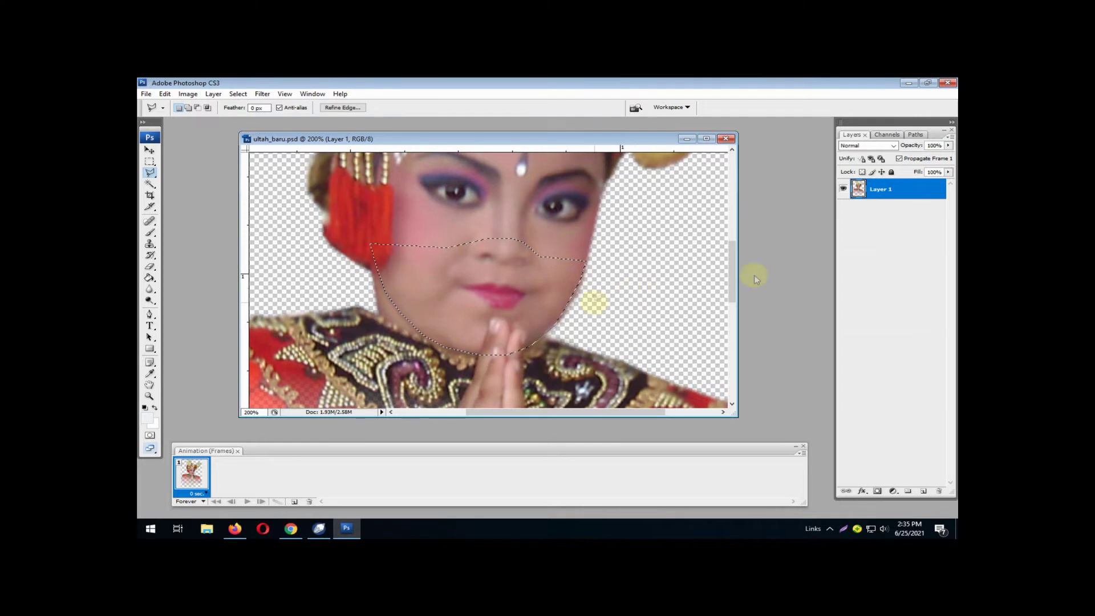
Fill the mask-shaped selection with the white foreground colour on a new layer, then deselect.
click(922, 492)
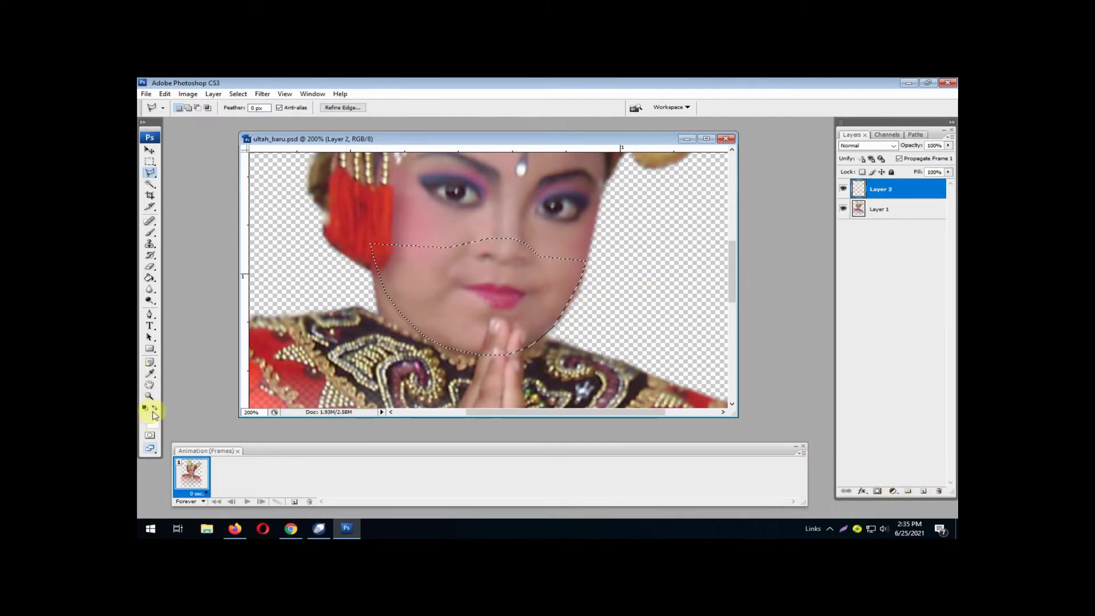
click(149, 277)
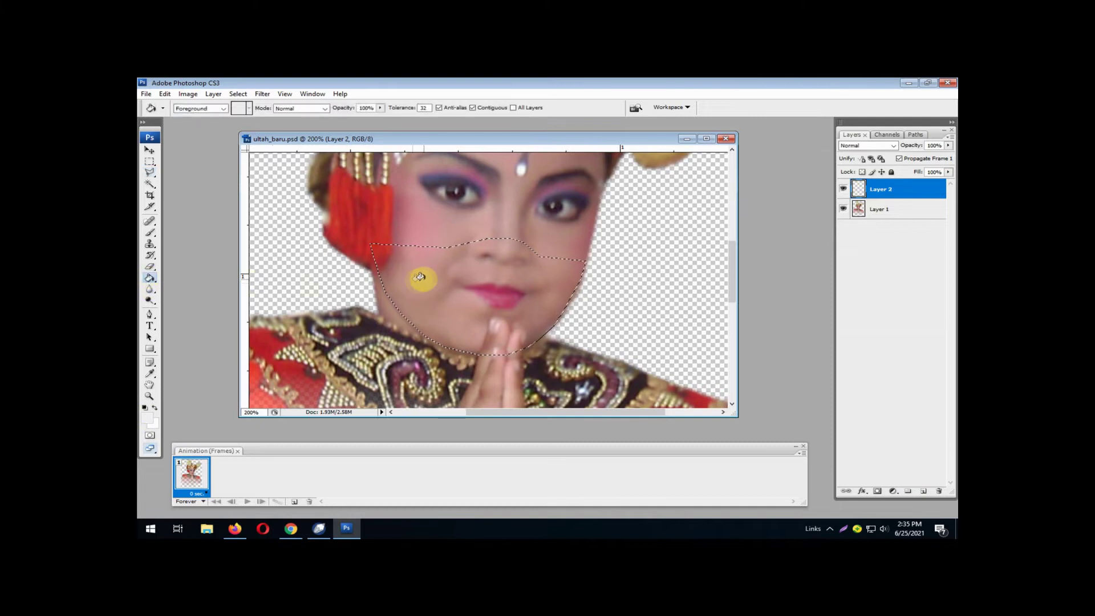
click(420, 276)
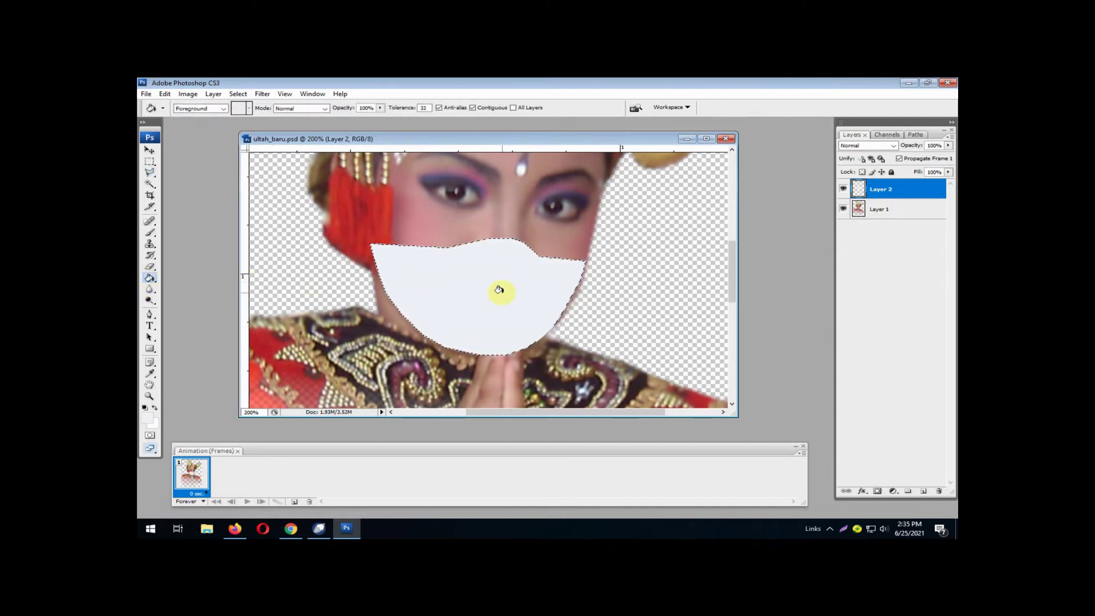
key(ctrl+d)
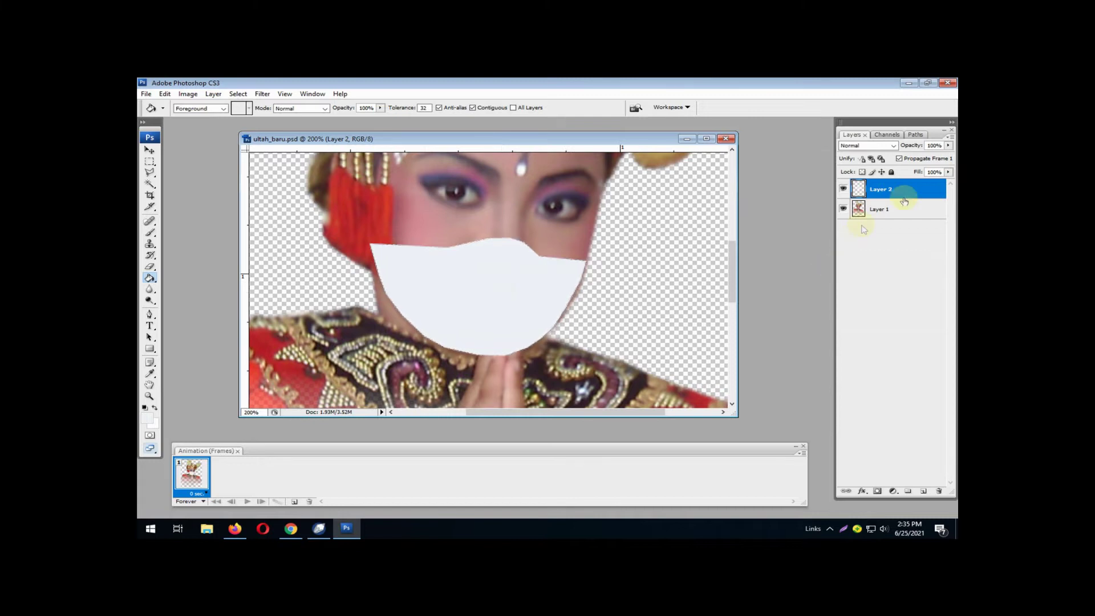
Reduce the white mask layer's fill to 50%.
click(948, 173)
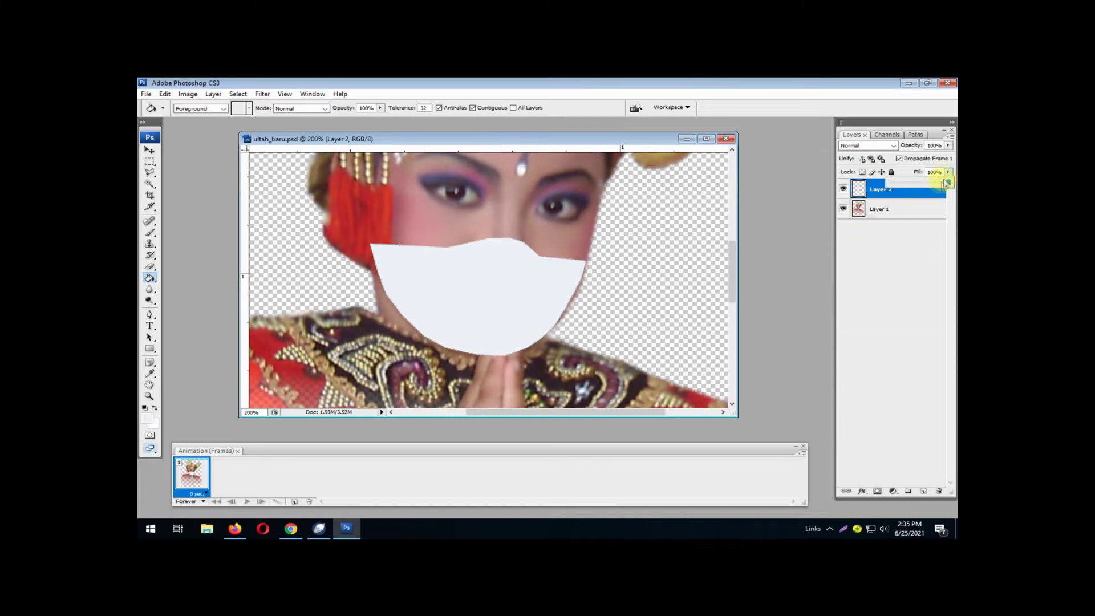
drag(940, 185, 918, 174)
text(50)
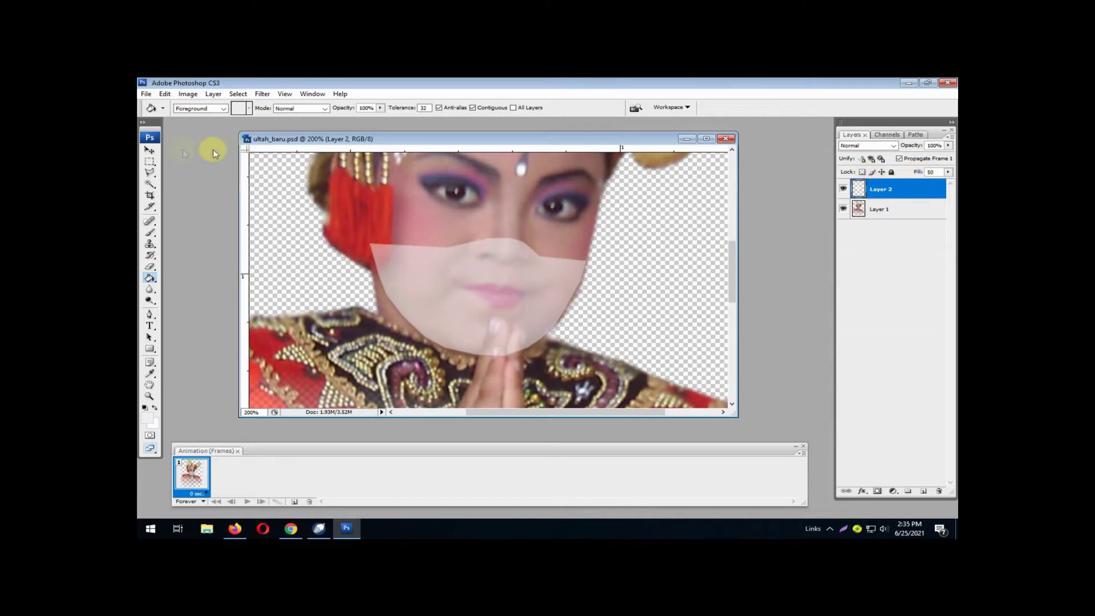
click(151, 150)
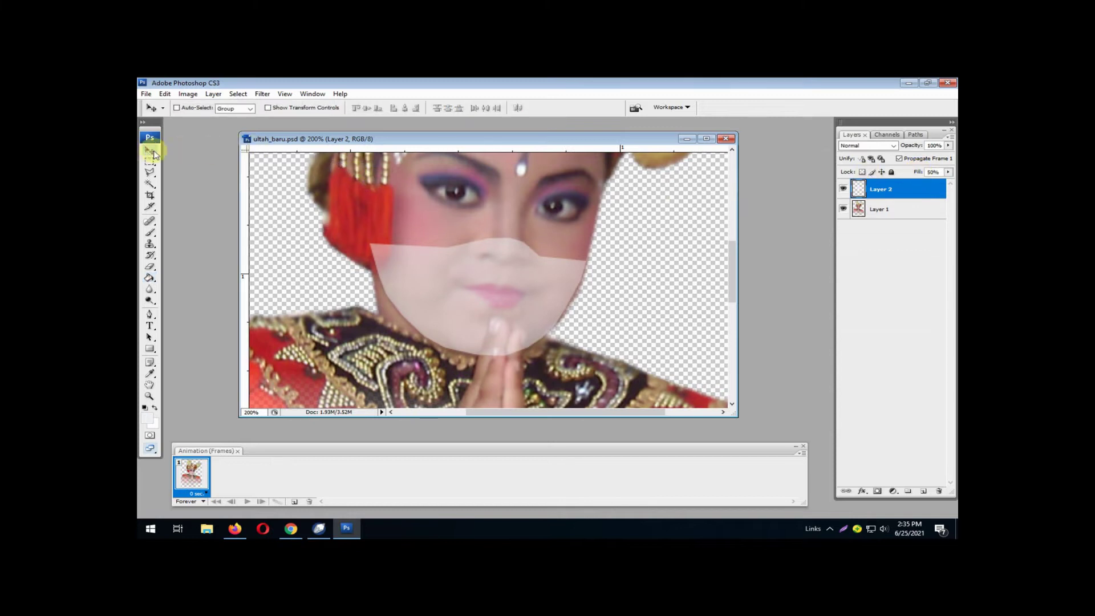
Select the fingertips overlapping the mask on Layer 1 with the Polygonal Lasso and copy them.
click(897, 210)
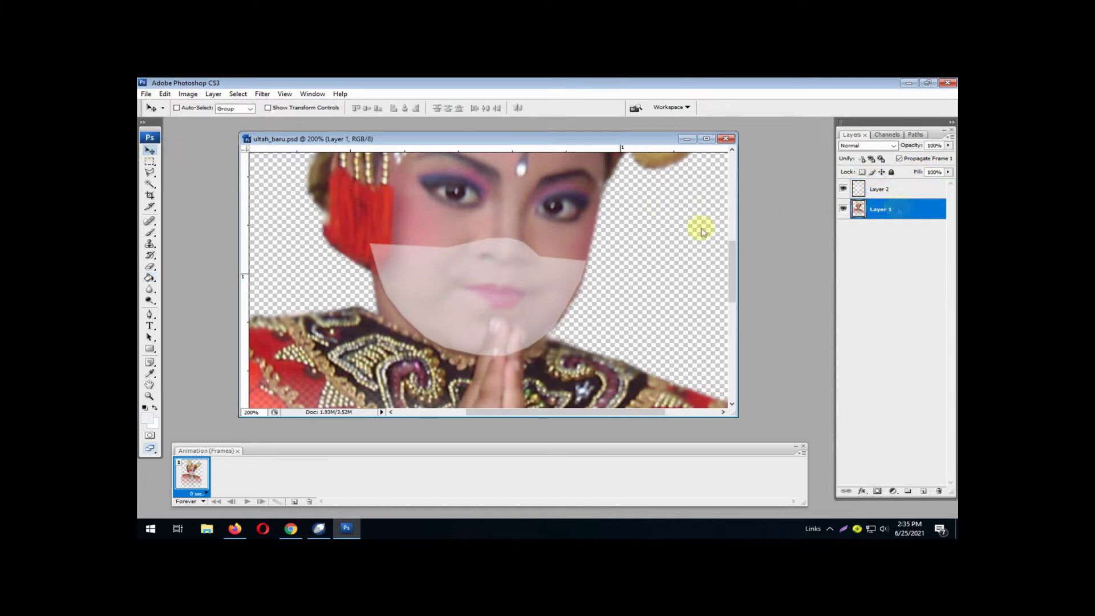
click(150, 173)
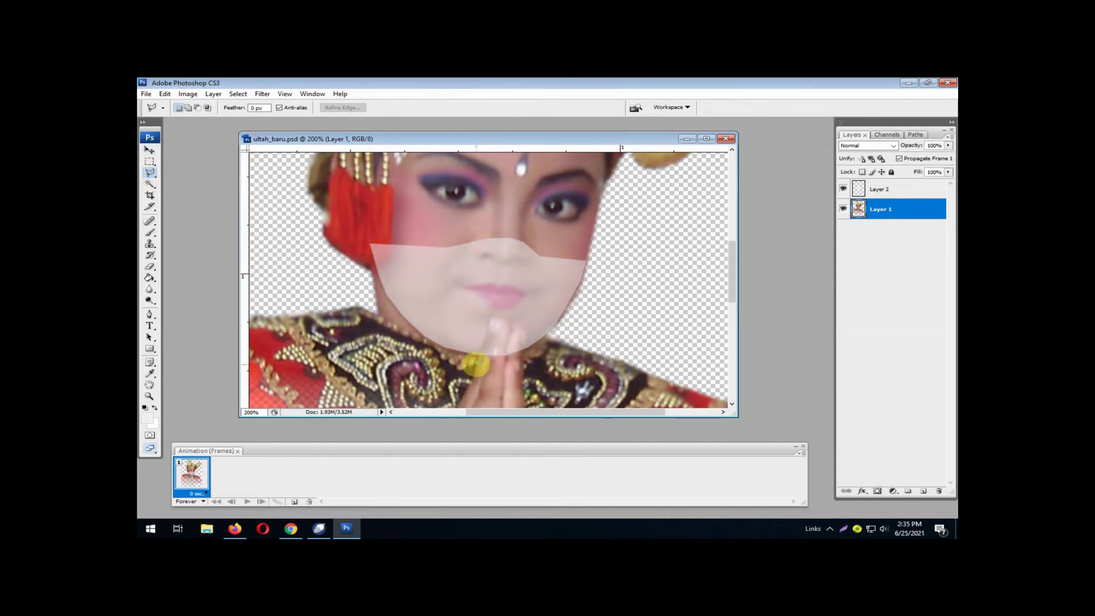
click(475, 362)
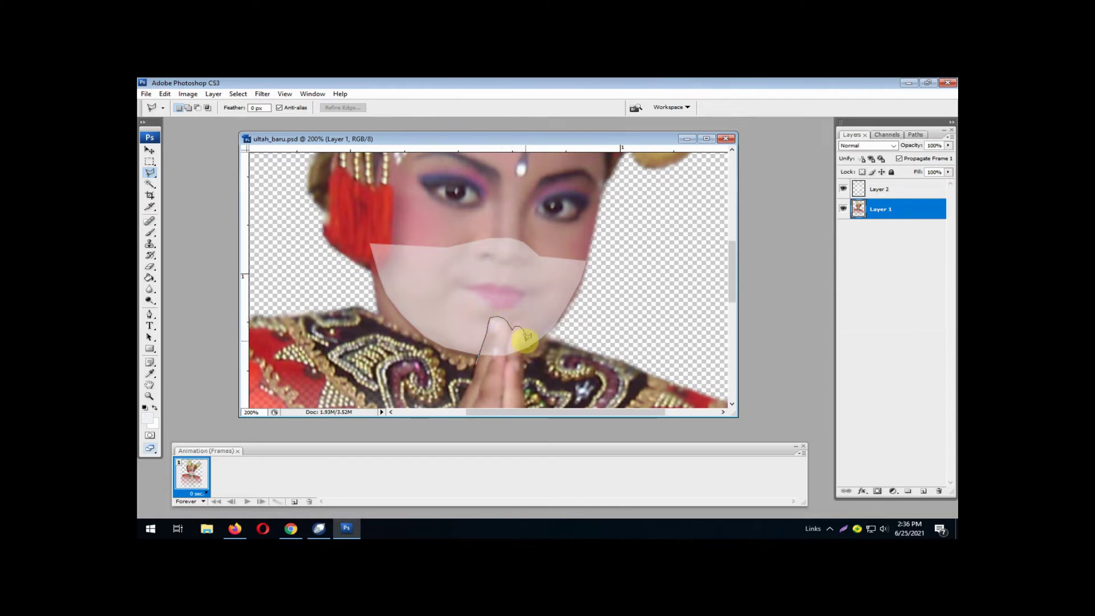
drag(526, 336, 524, 364)
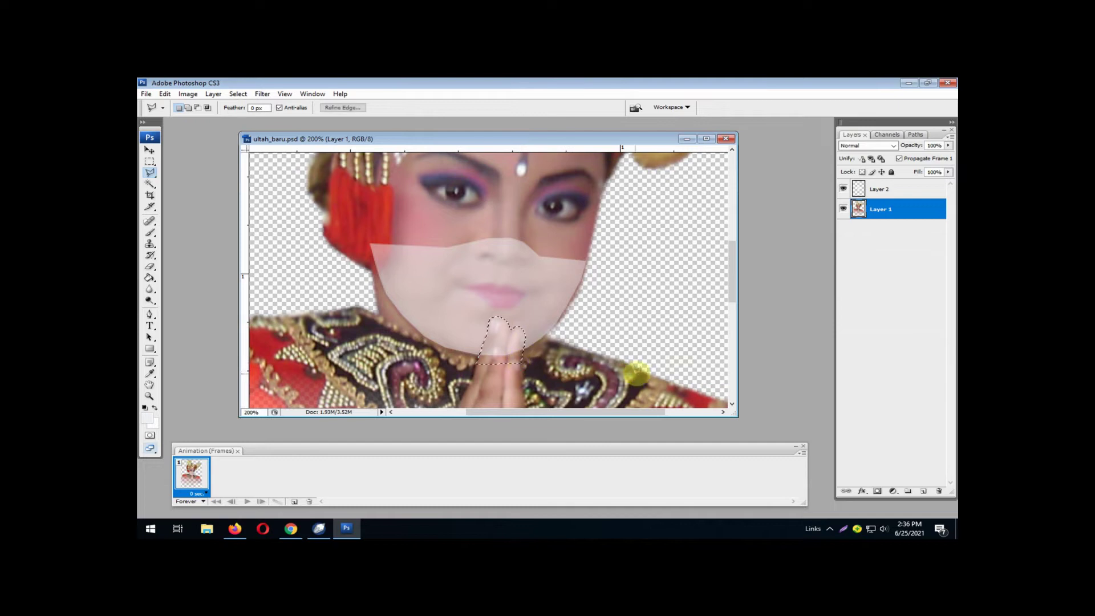
click(165, 93)
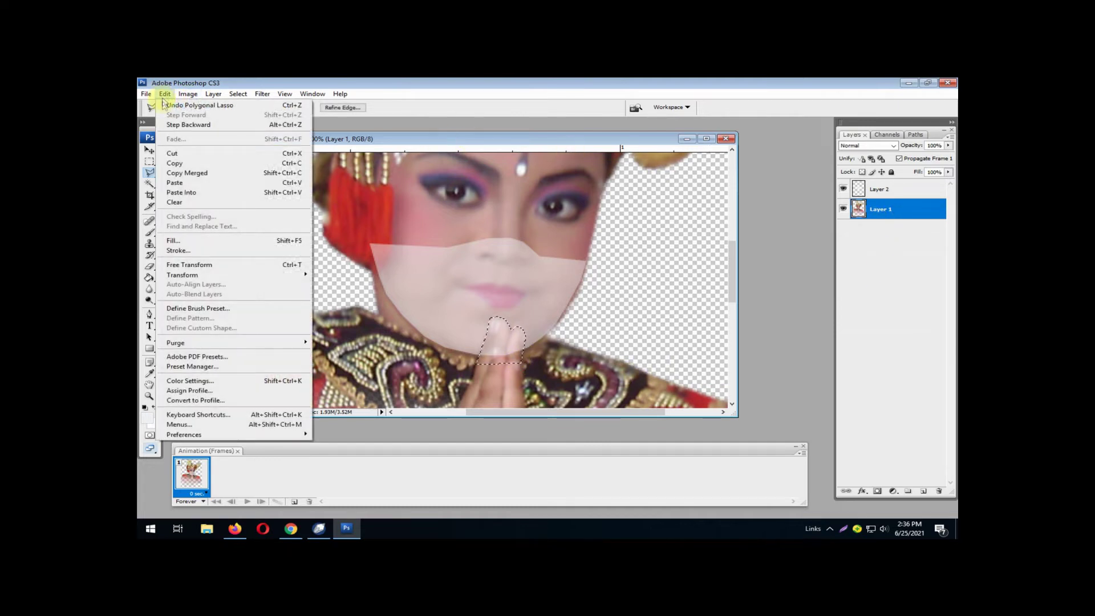
click(191, 163)
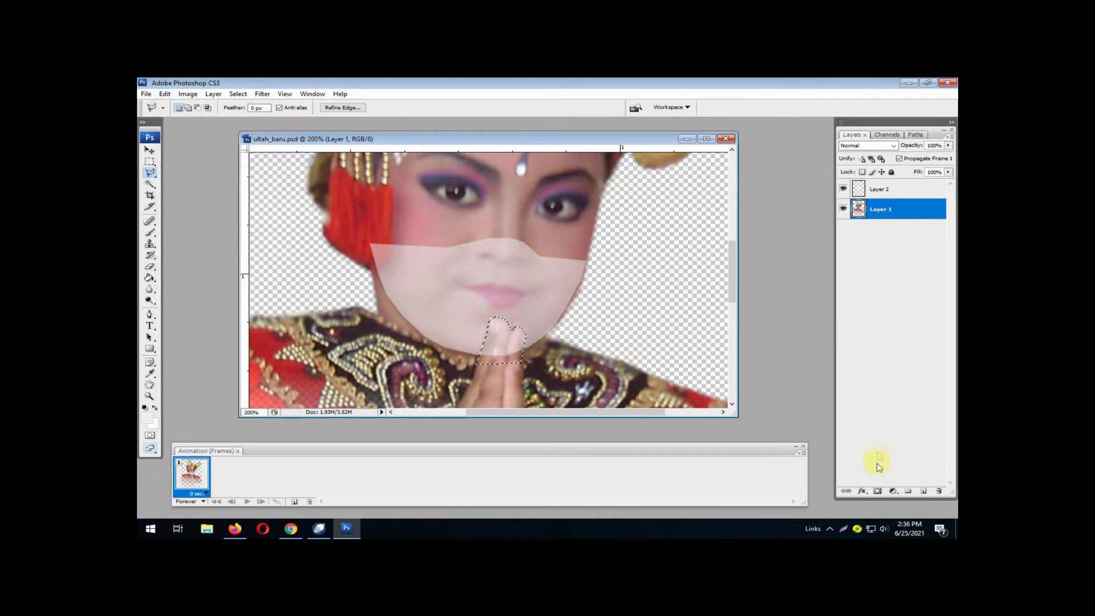
Paste the copied fingertips onto a new layer and move that layer above the white mask layer.
click(927, 494)
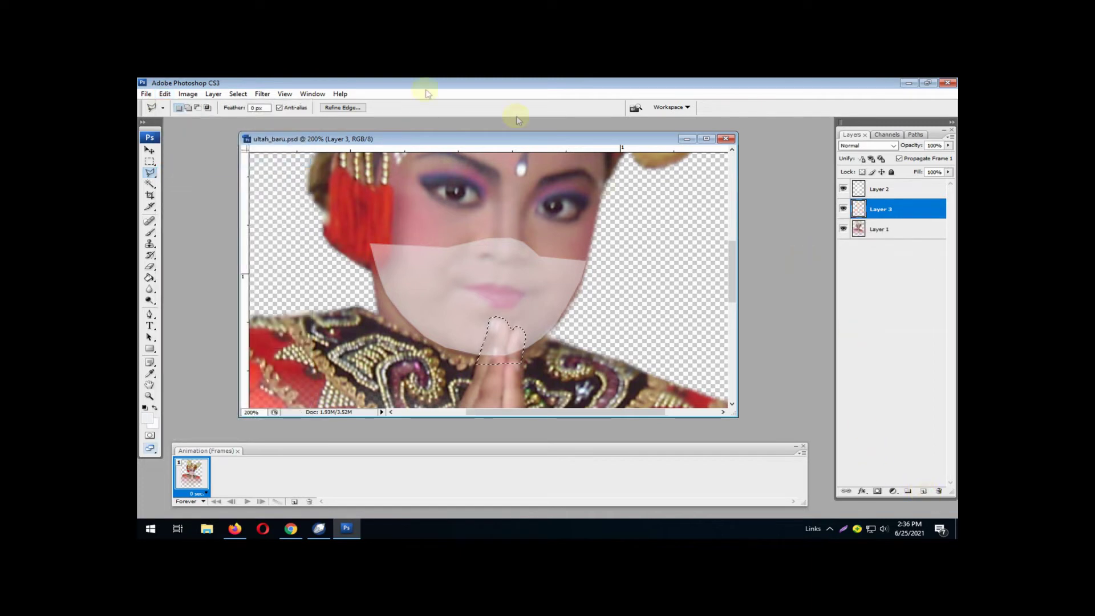
click(164, 95)
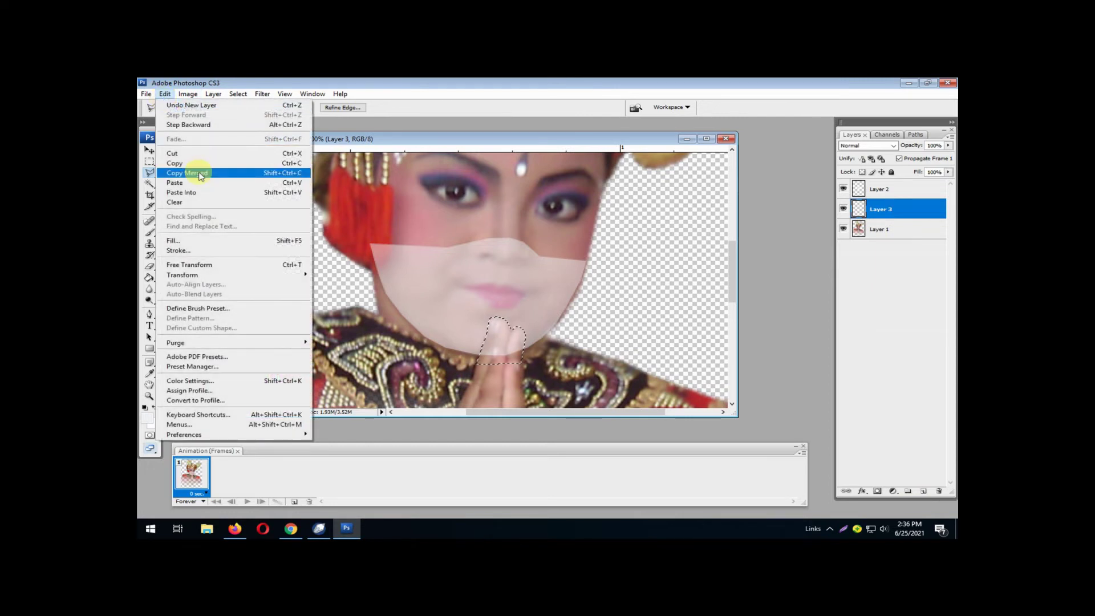
click(194, 175)
click(368, 165)
click(897, 211)
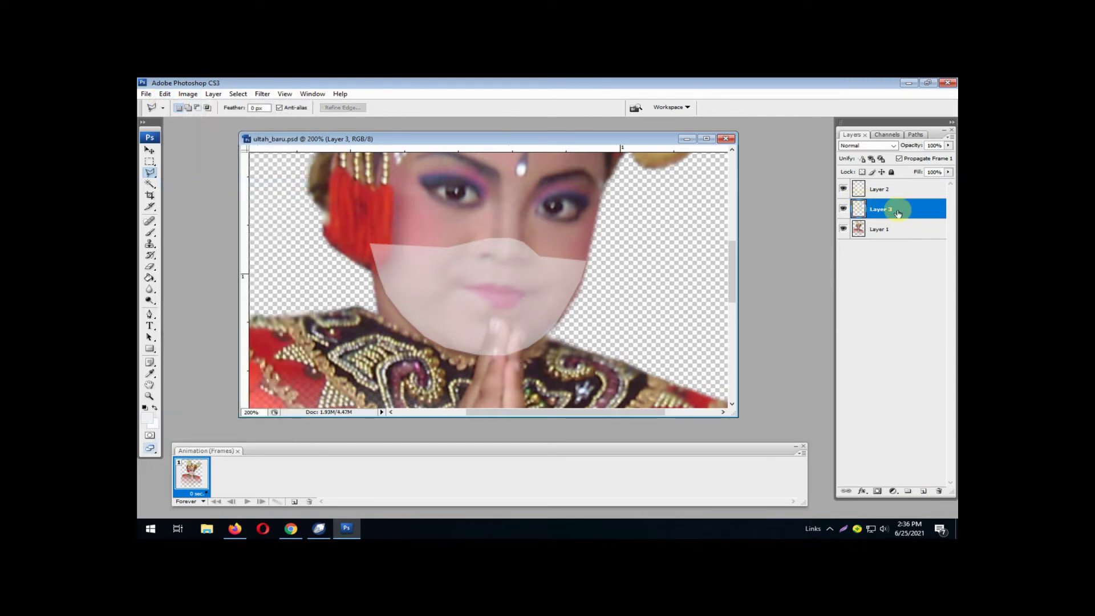
drag(898, 212, 901, 190)
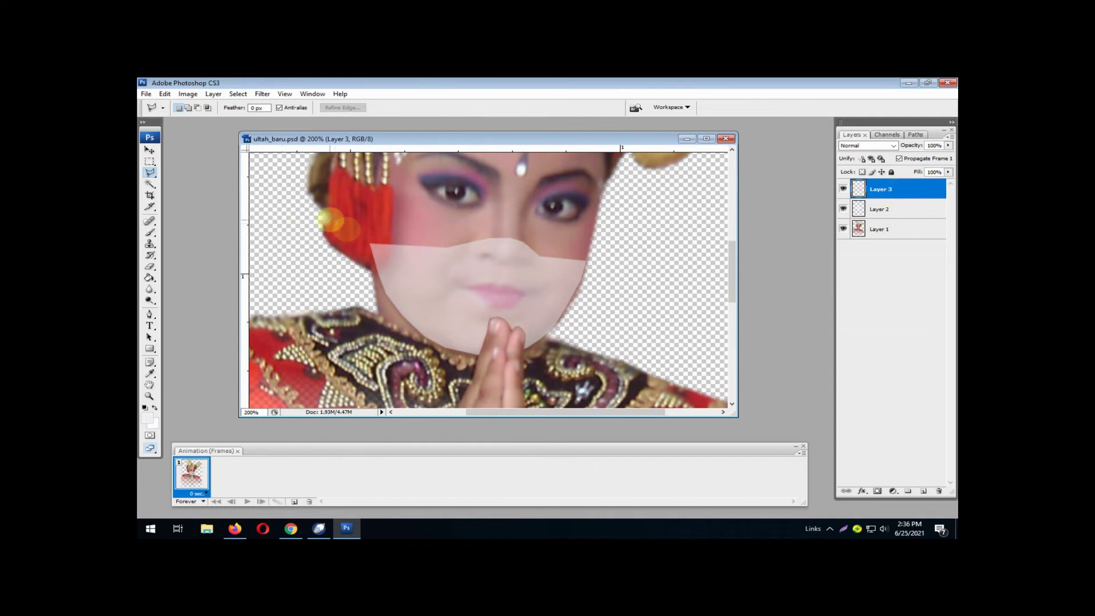
Select the lower part of the red tassel where the mask overlaps it with the Polygonal Lasso, and copy it from Layer 1.
click(364, 240)
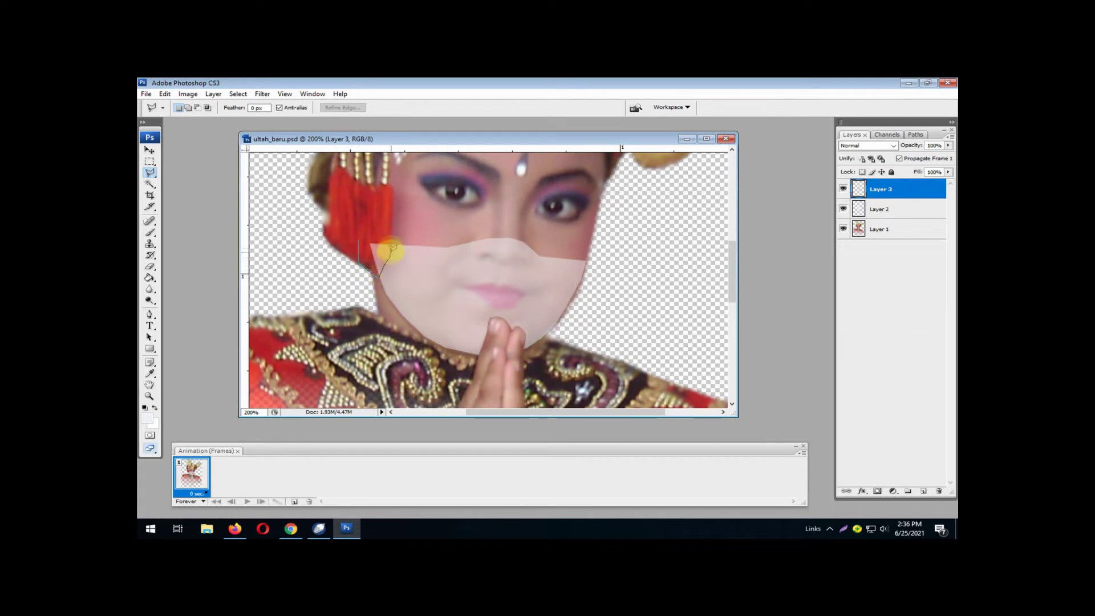
click(391, 252)
click(391, 233)
double_click(380, 230)
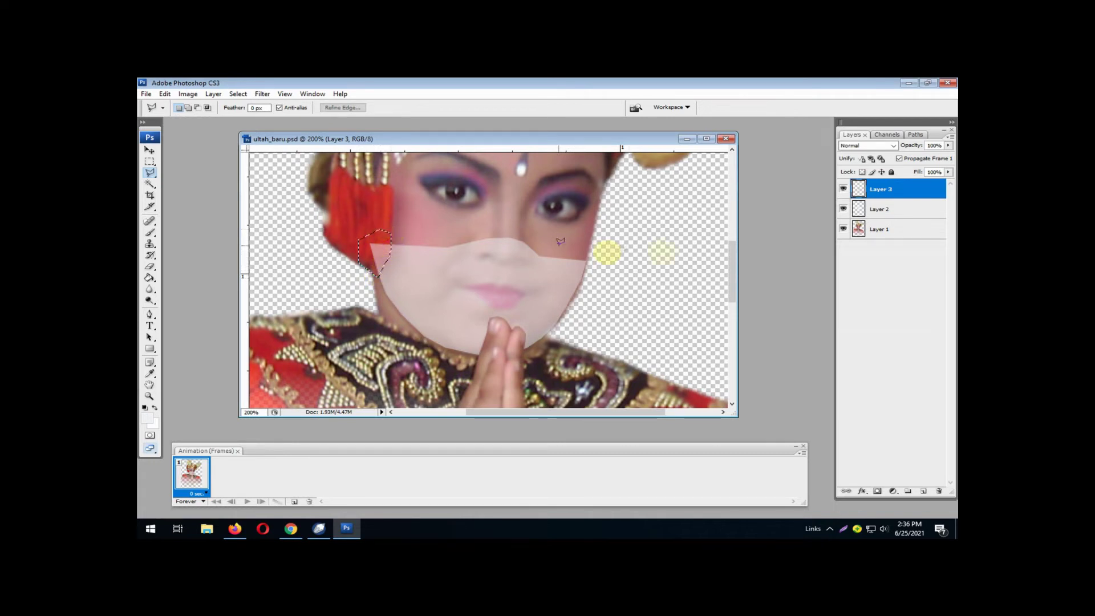
click(887, 238)
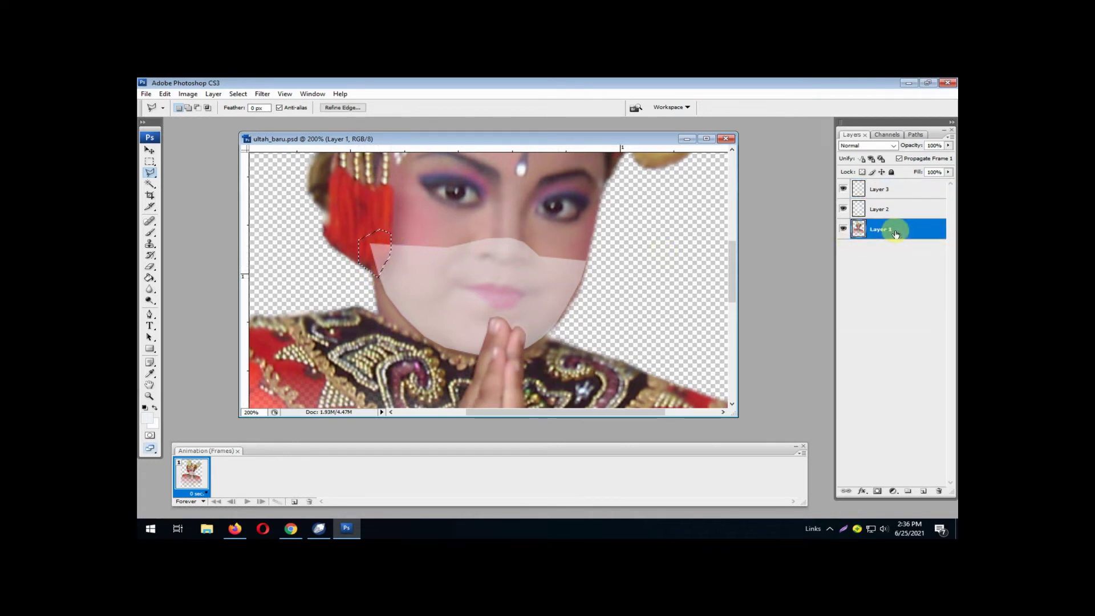
click(165, 96)
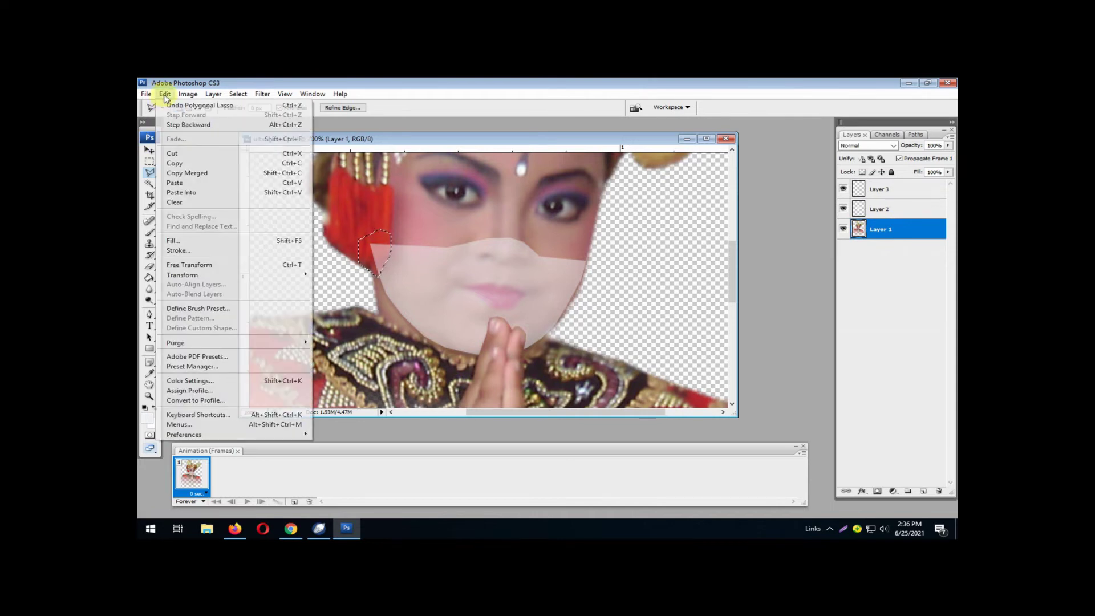
click(189, 165)
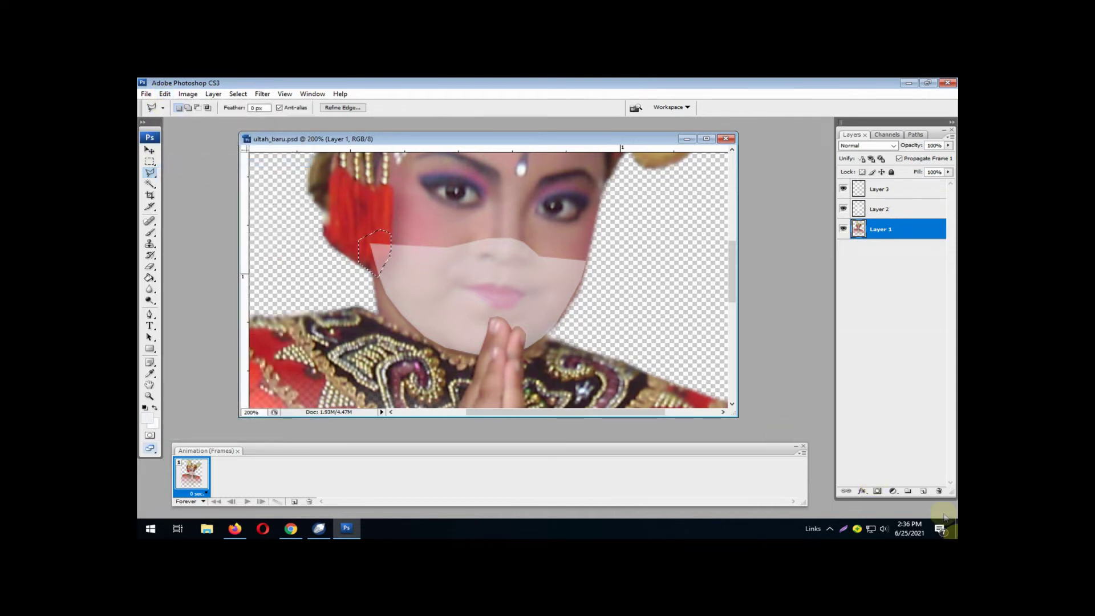
Paste the copied tassel piece onto a new layer and move that layer to the top of the layer stack.
click(923, 492)
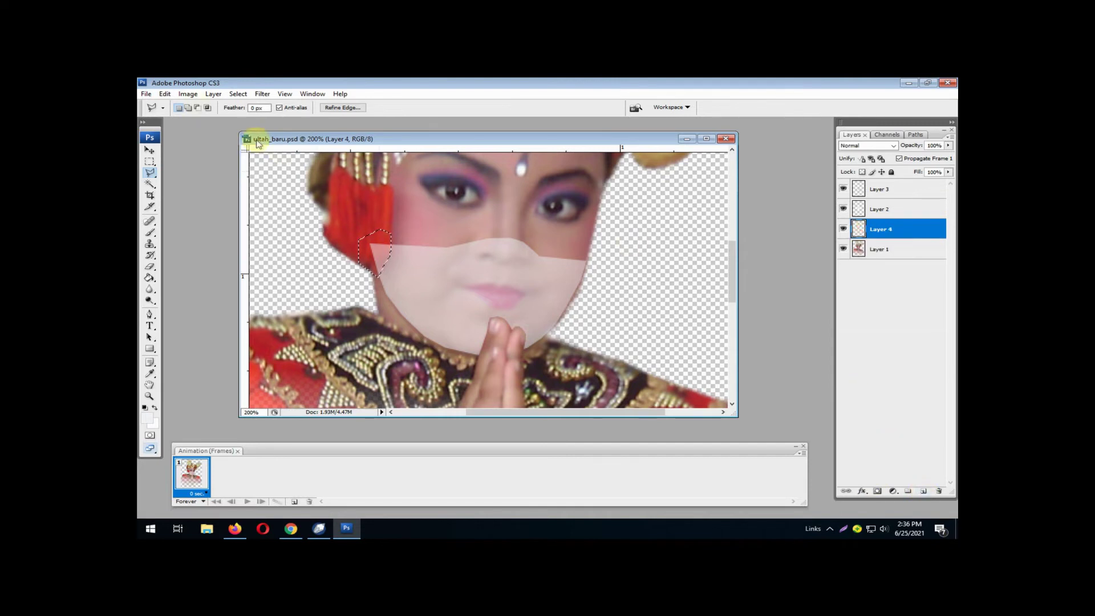
click(166, 94)
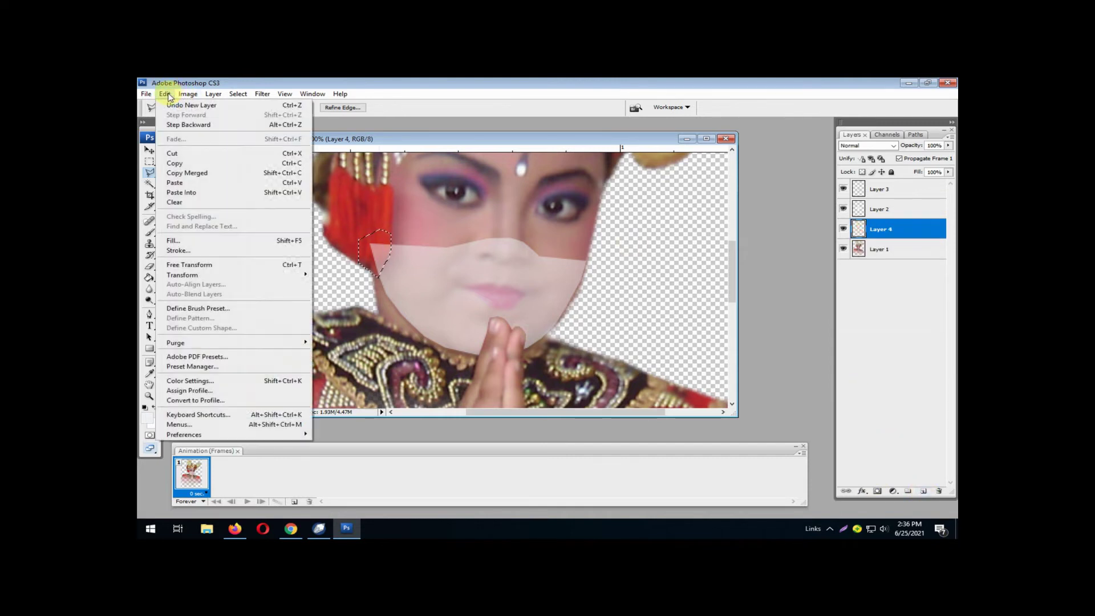
click(221, 182)
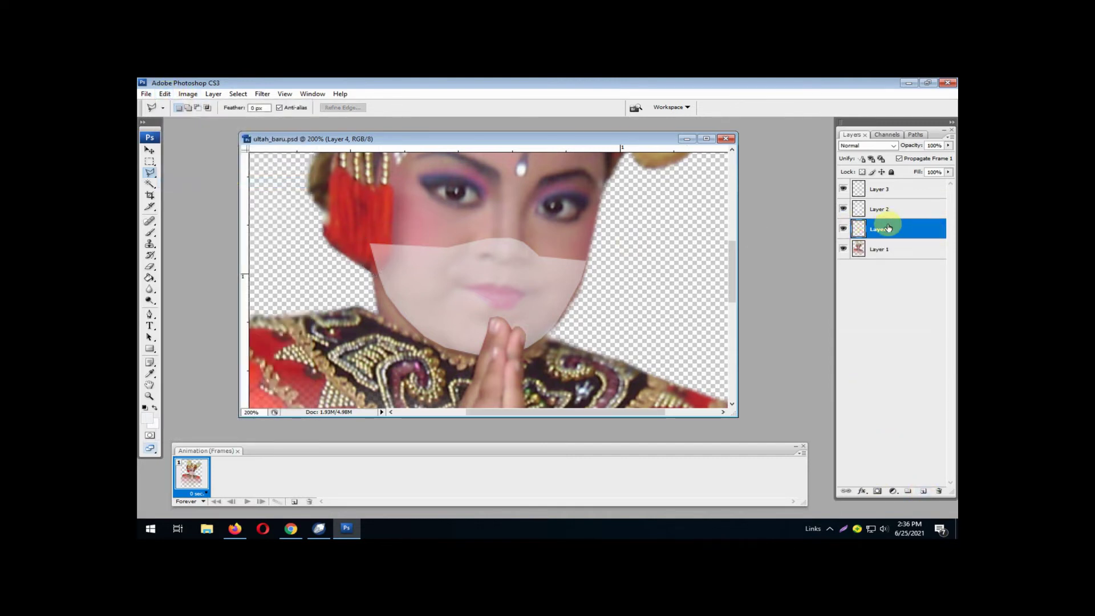
drag(888, 230, 897, 182)
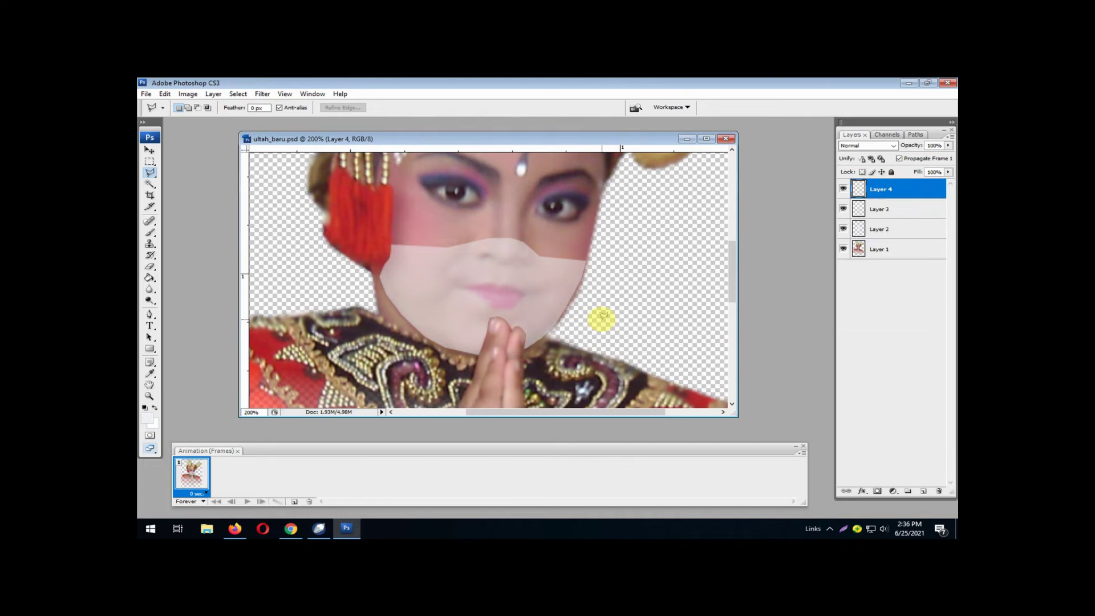
key(ctrl+minus)
key(ctrl+minus)
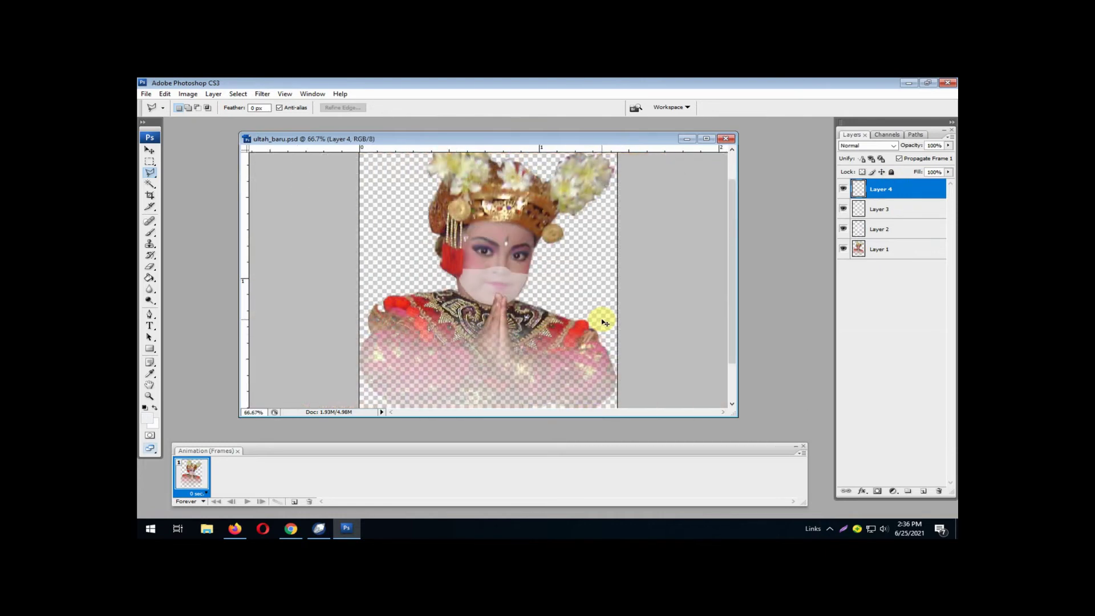
Save the masked portrait as a separate layered Photoshop file named ultah_baru1 on the Desktop.
key(ctrl+minus)
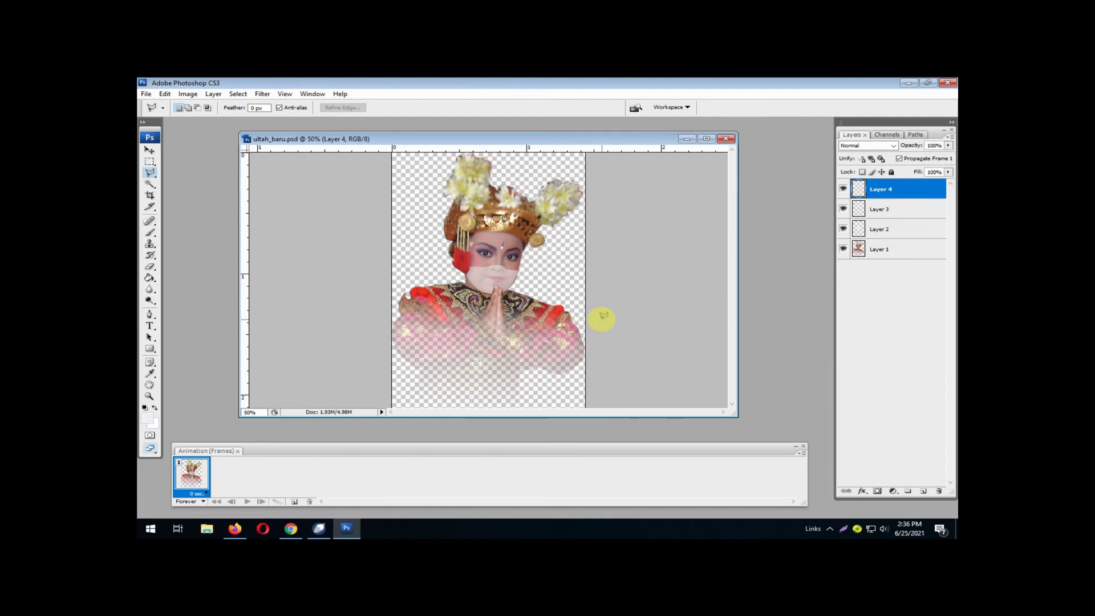
click(146, 94)
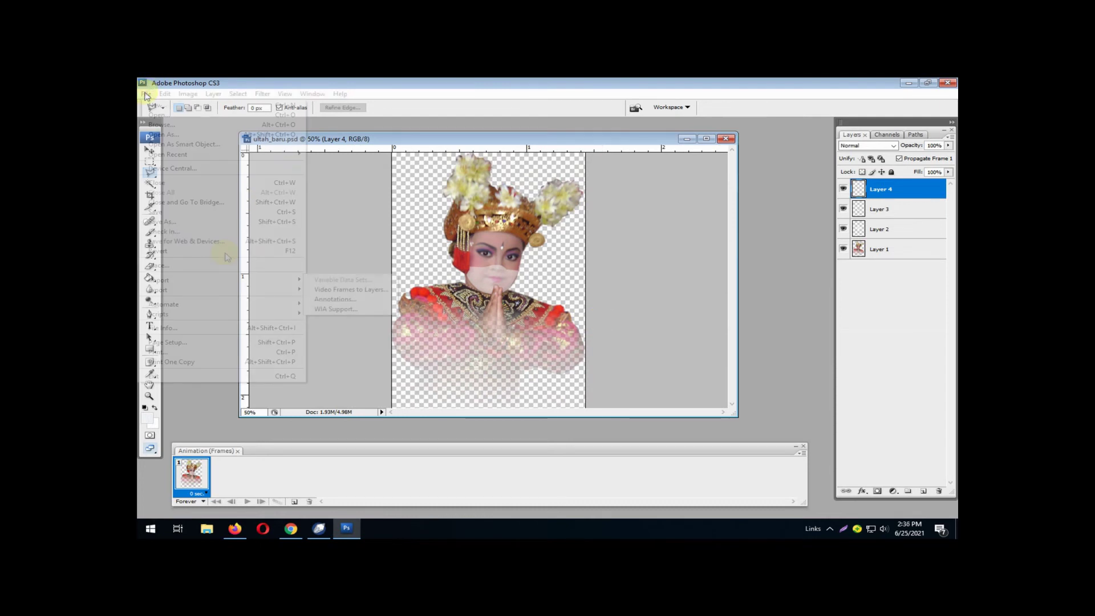
click(232, 229)
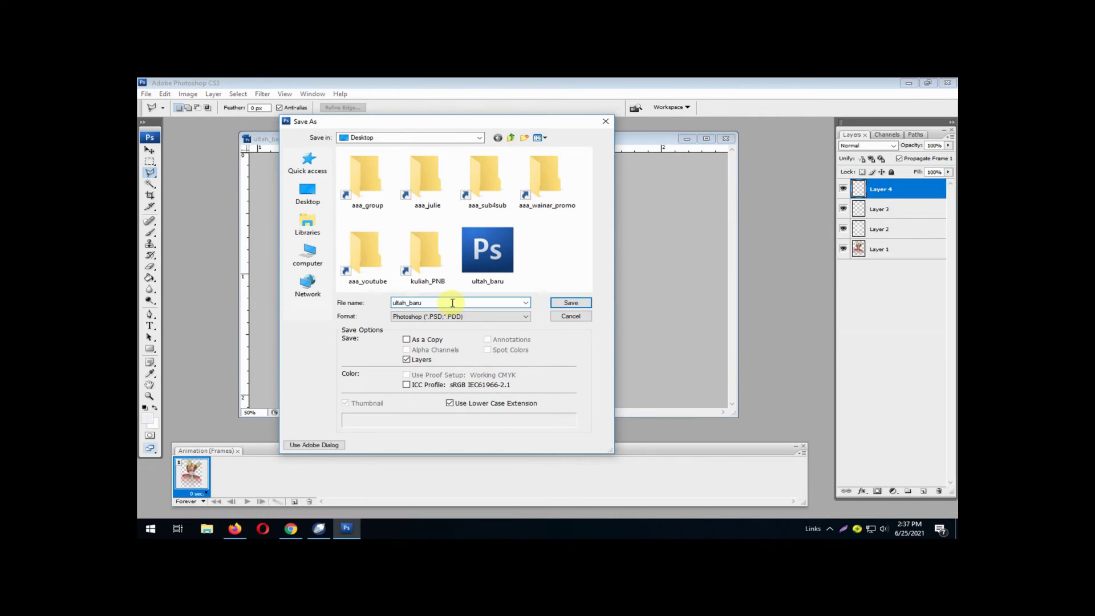
click(582, 306)
click(679, 222)
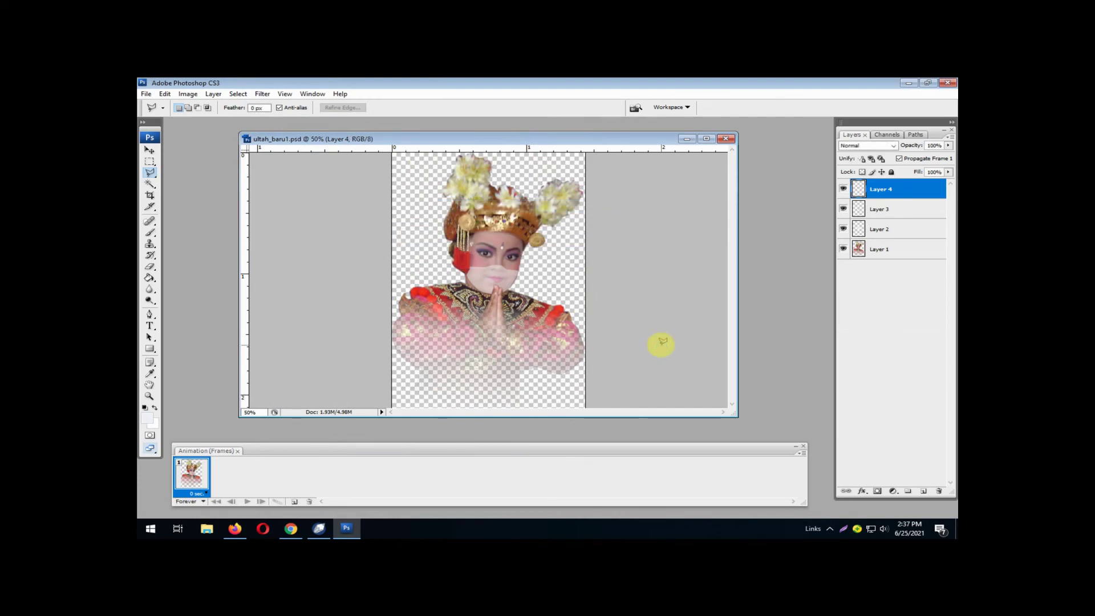
Switch to CorelDRAW, import ultah_baru1 from the Desktop and place it in the empty area beside the birthday card.
click(319, 529)
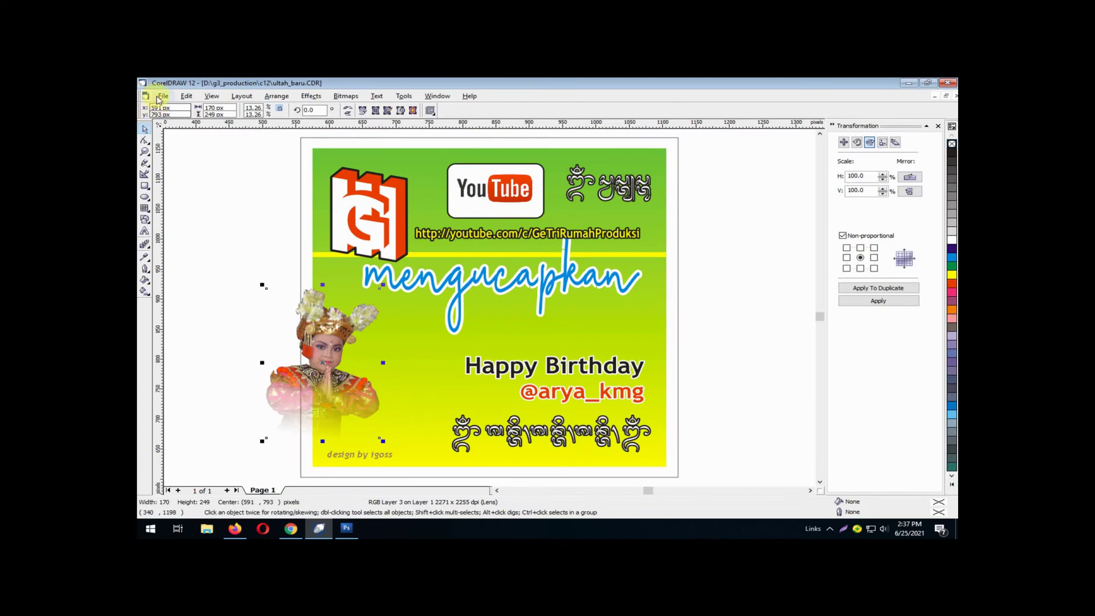
click(162, 96)
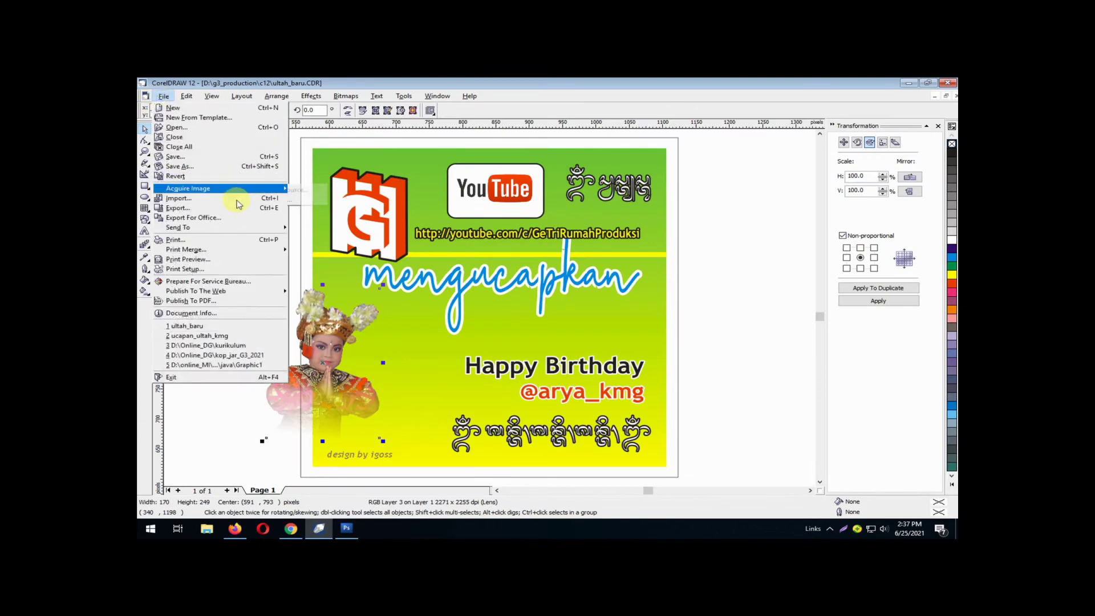
click(240, 198)
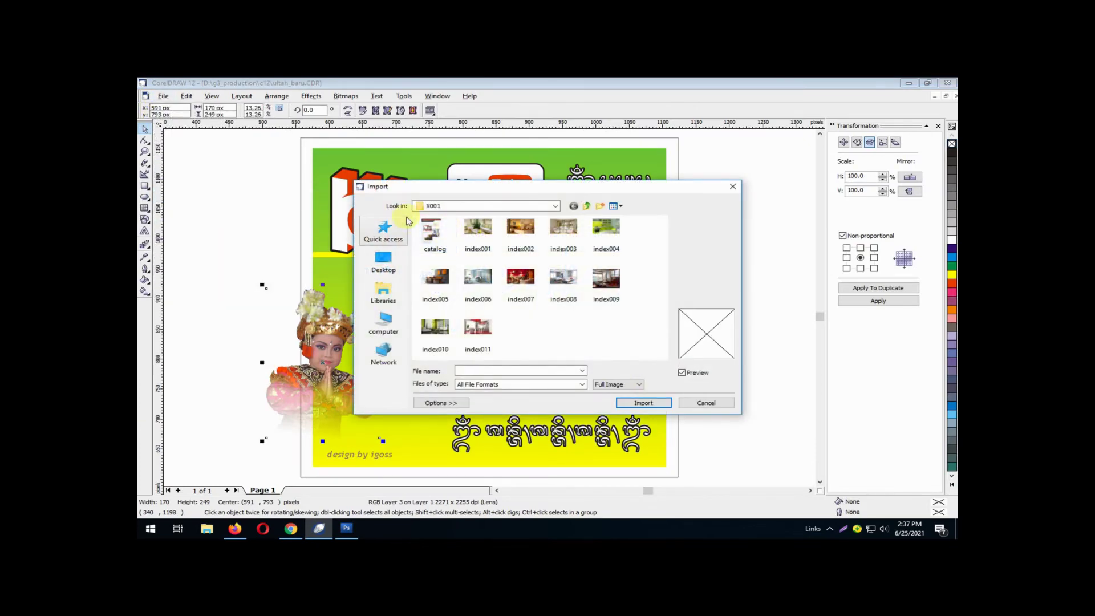
click(383, 261)
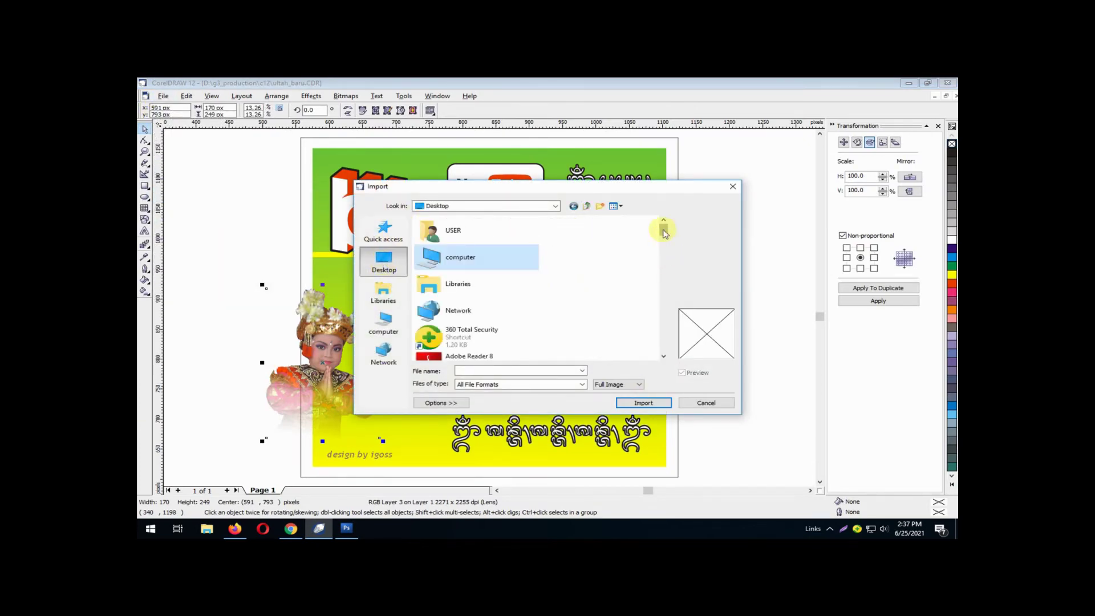
drag(664, 230, 684, 348)
click(513, 319)
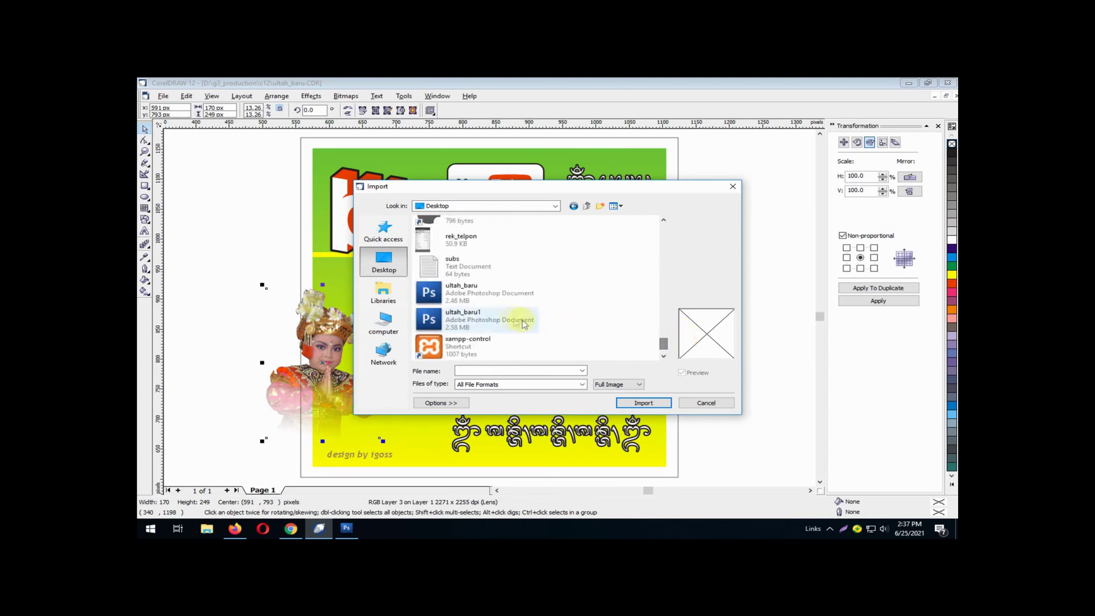
click(641, 402)
click(220, 189)
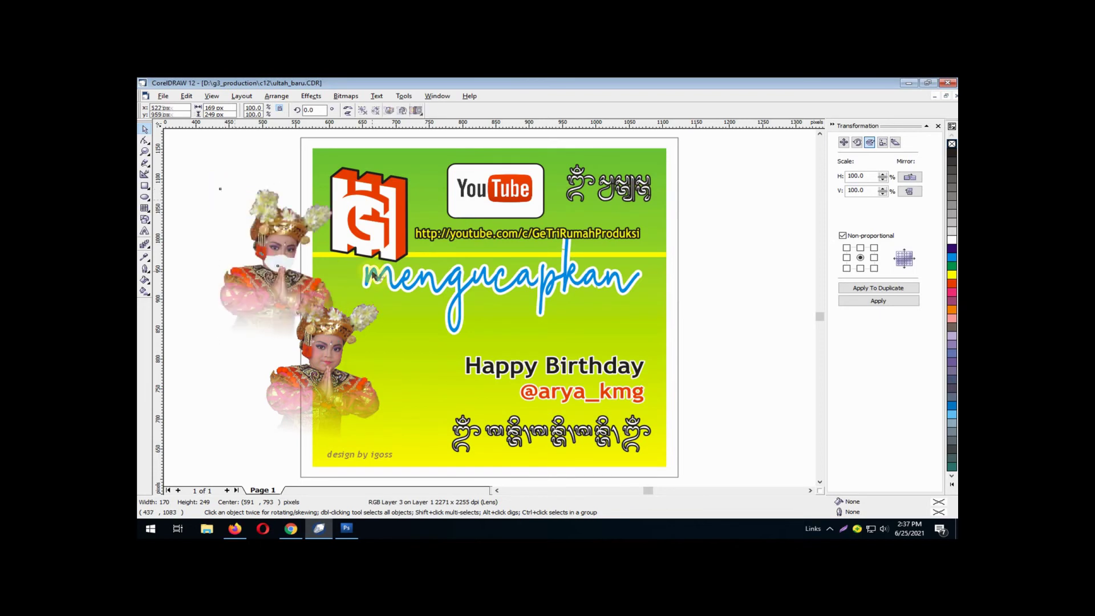
Move the imported masked dancer onto the card's lower-left area, centred at about 681, 749 px, and delete the old unmasked dancer.
drag(283, 267, 394, 379)
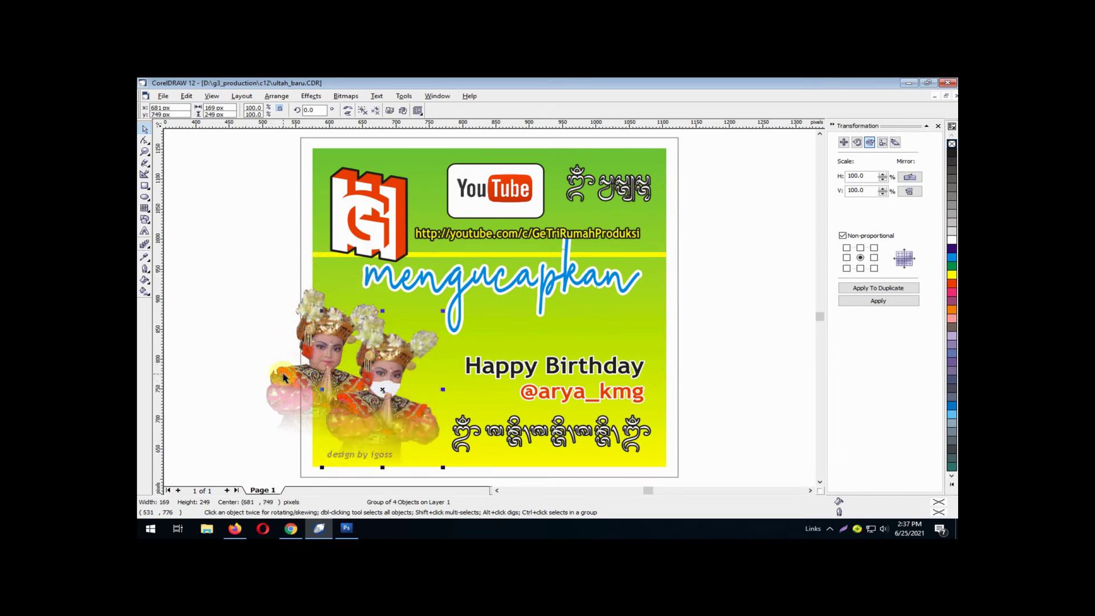
click(247, 374)
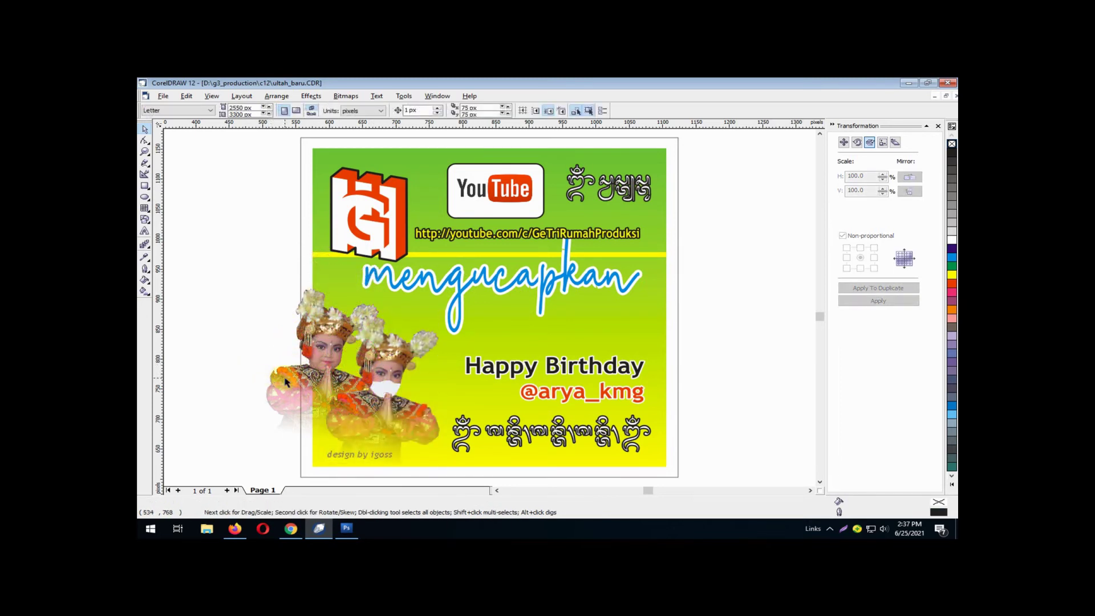
click(289, 374)
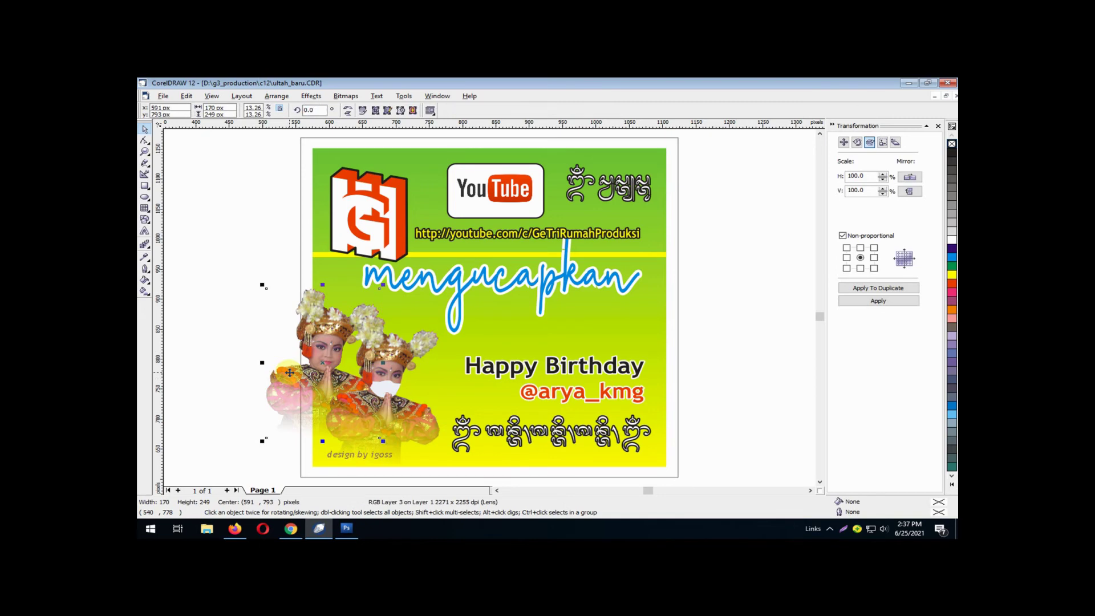
key(Delete)
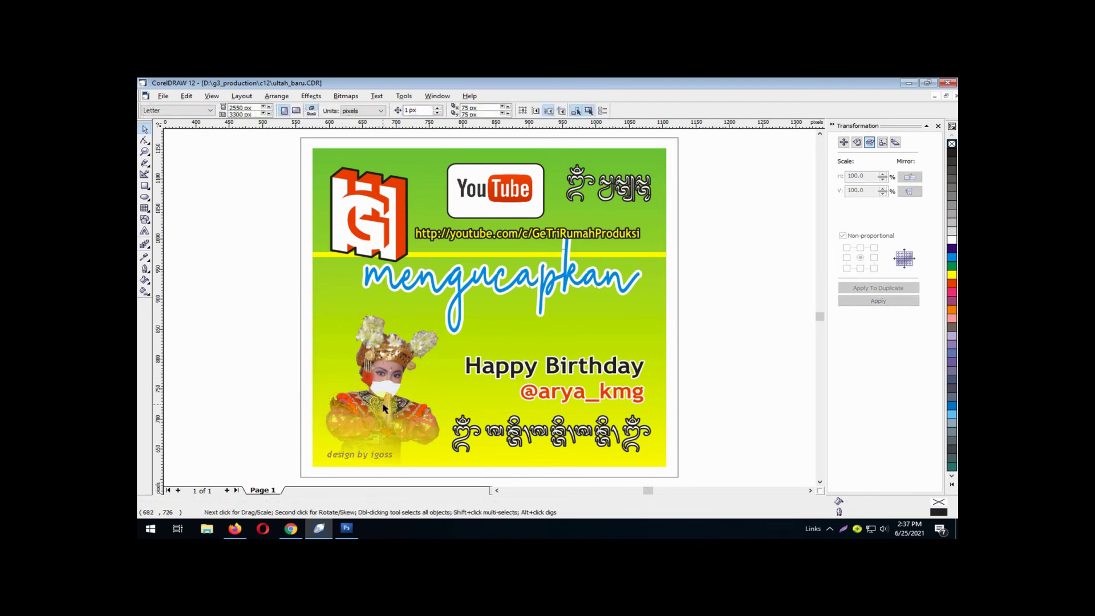
Nudge the masked dancer group up and slightly left, to a centre of about 678, 774 px, and dismiss the memory warning.
scroll(405, 414, up, 4)
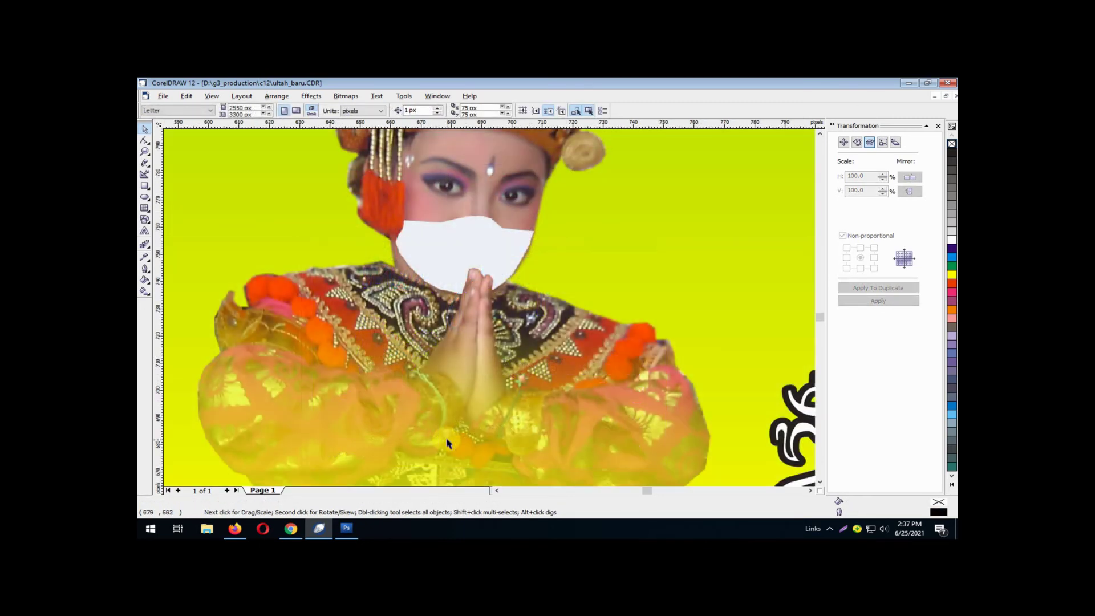
key(shift+F4)
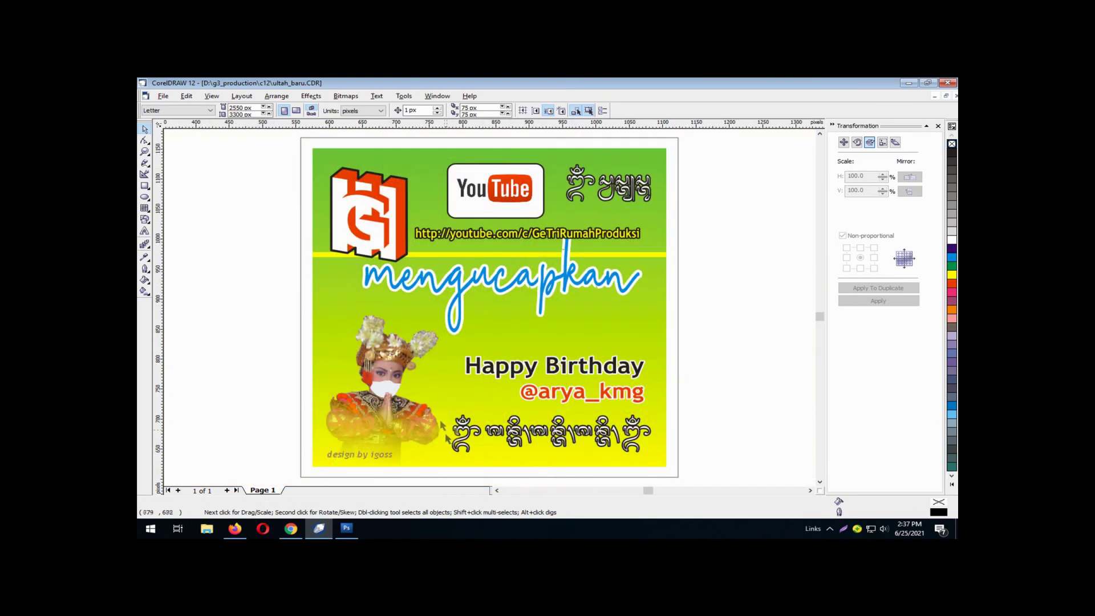
click(395, 374)
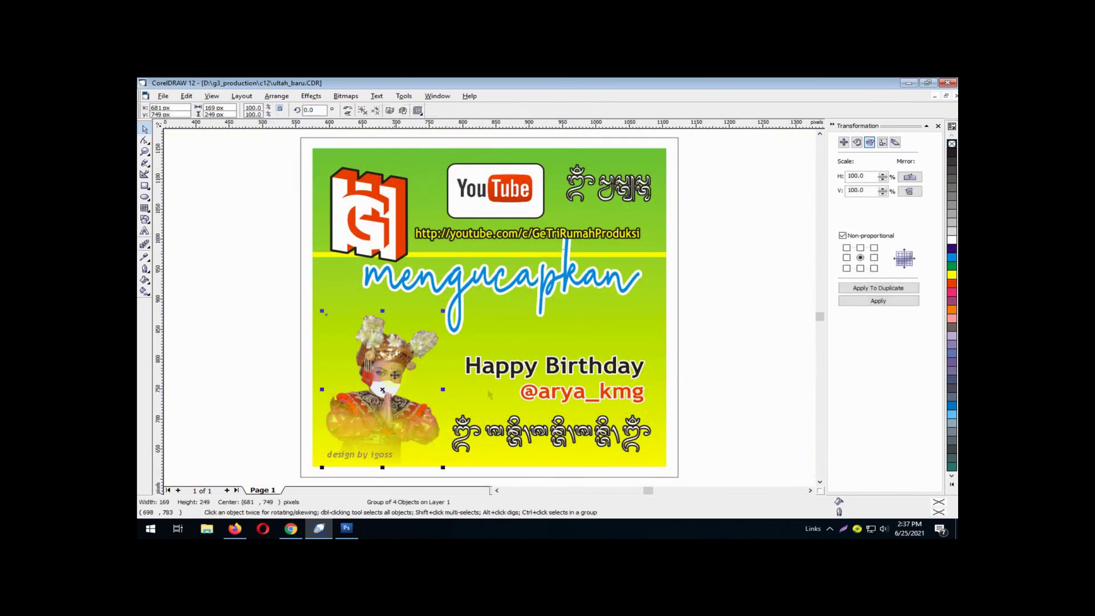
key(Up)
key(Up)
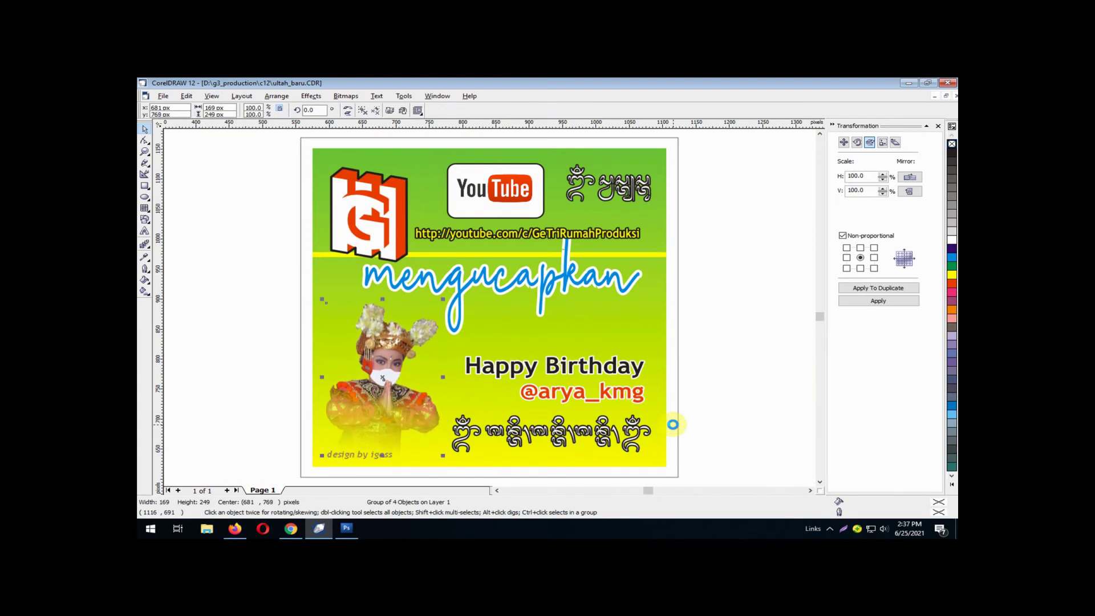
key(Up)
key(Up)
key(Up)
key(Up)
key(Up)
key(Up)
key(Up)
key(Up)
key(Up)
key(Up)
key(Up)
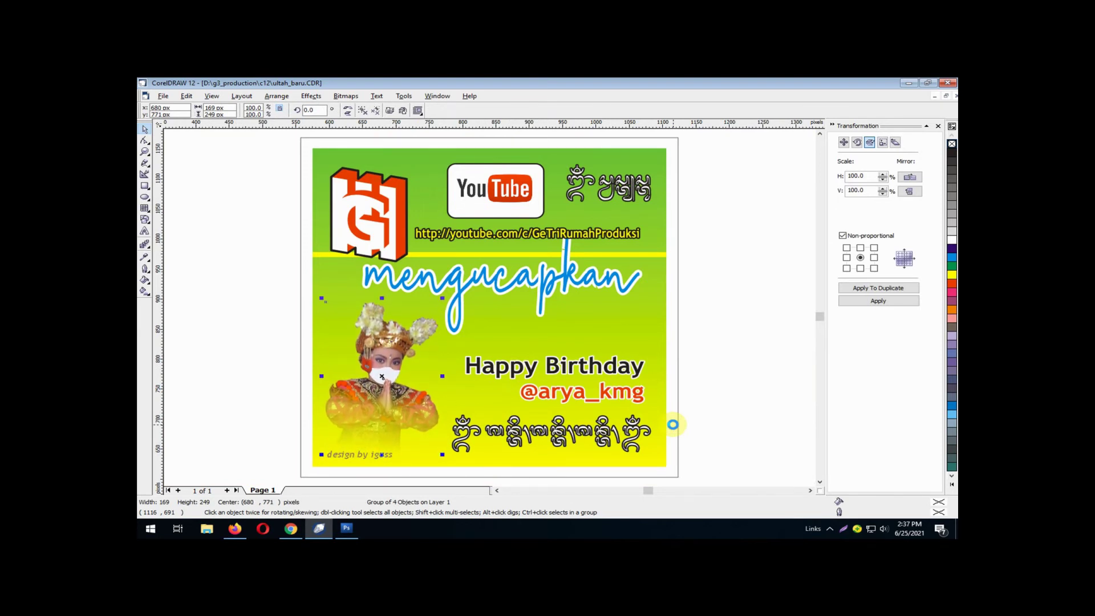
key(Left)
key(Left)
key(Left)
key(Up)
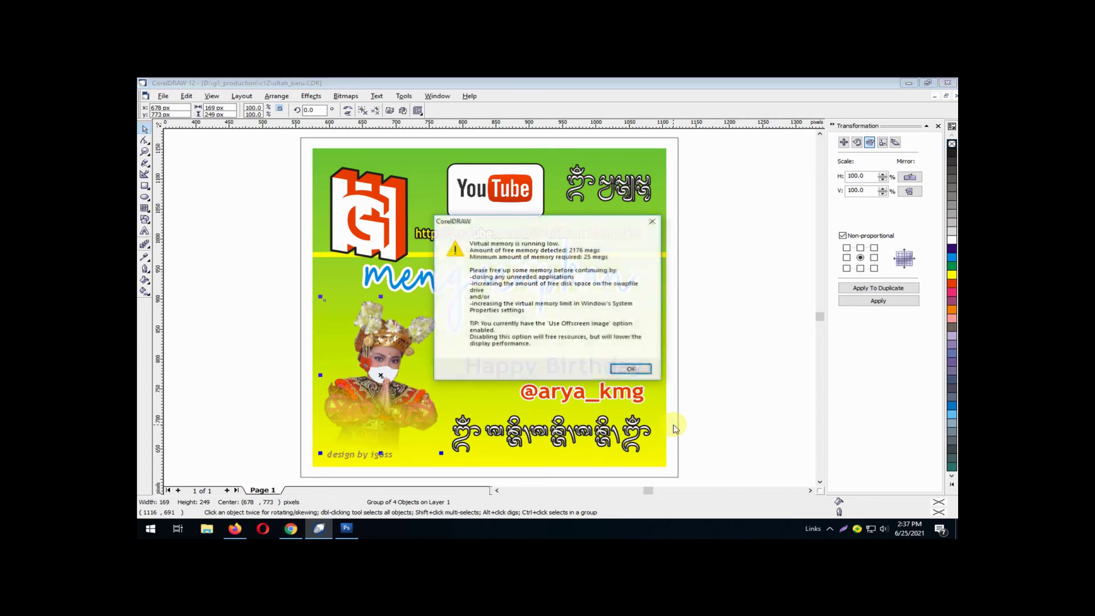
click(629, 369)
click(370, 309)
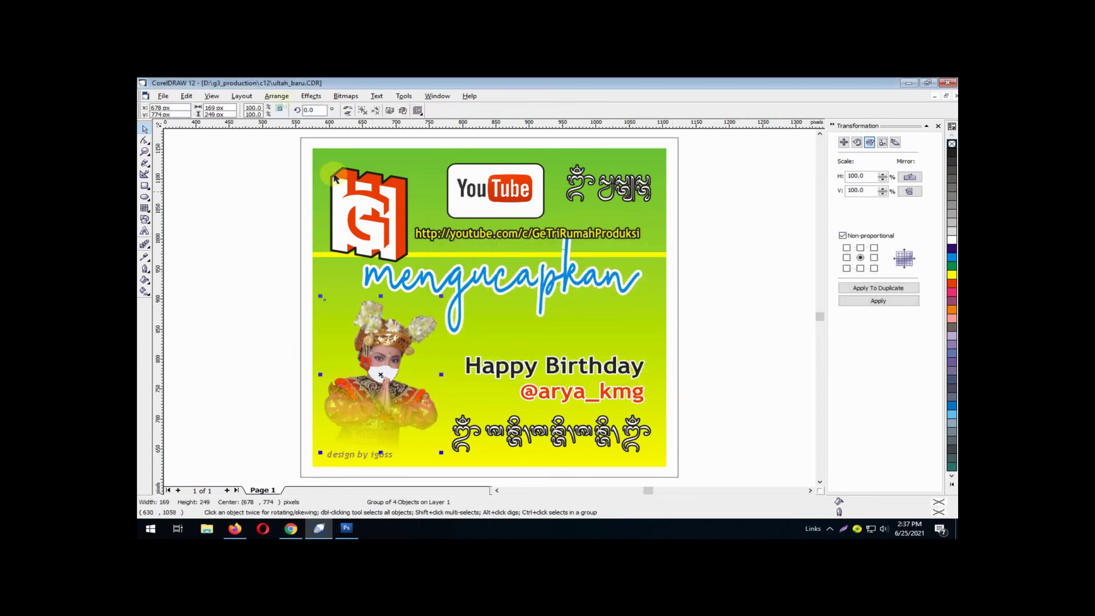
Ungroup the imported dancer and apply a Uniform transparency of 50 to the white mask only.
click(277, 96)
click(294, 161)
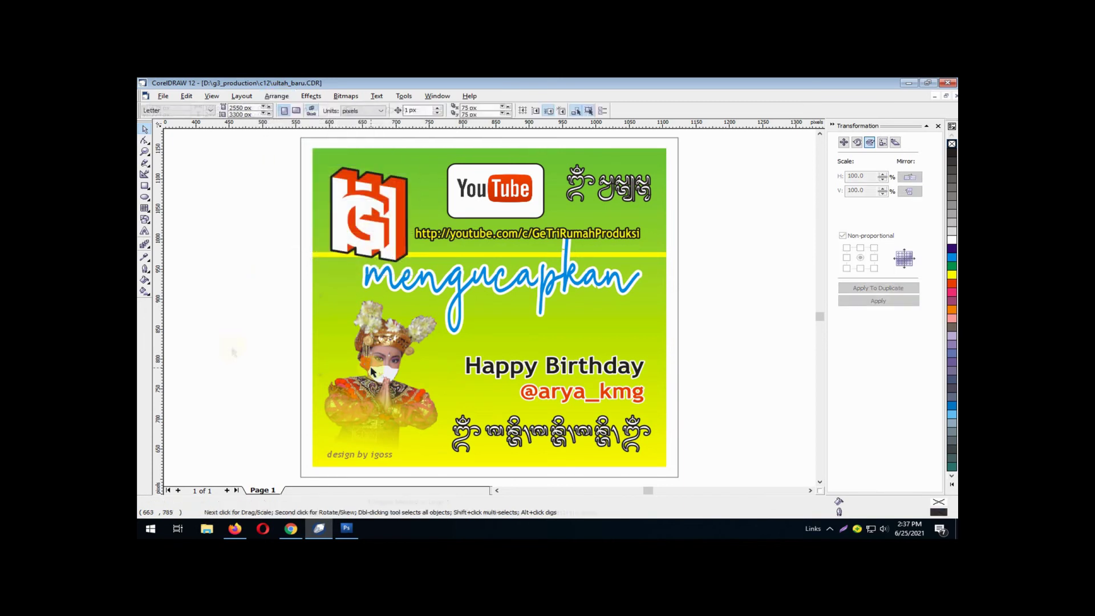
click(371, 369)
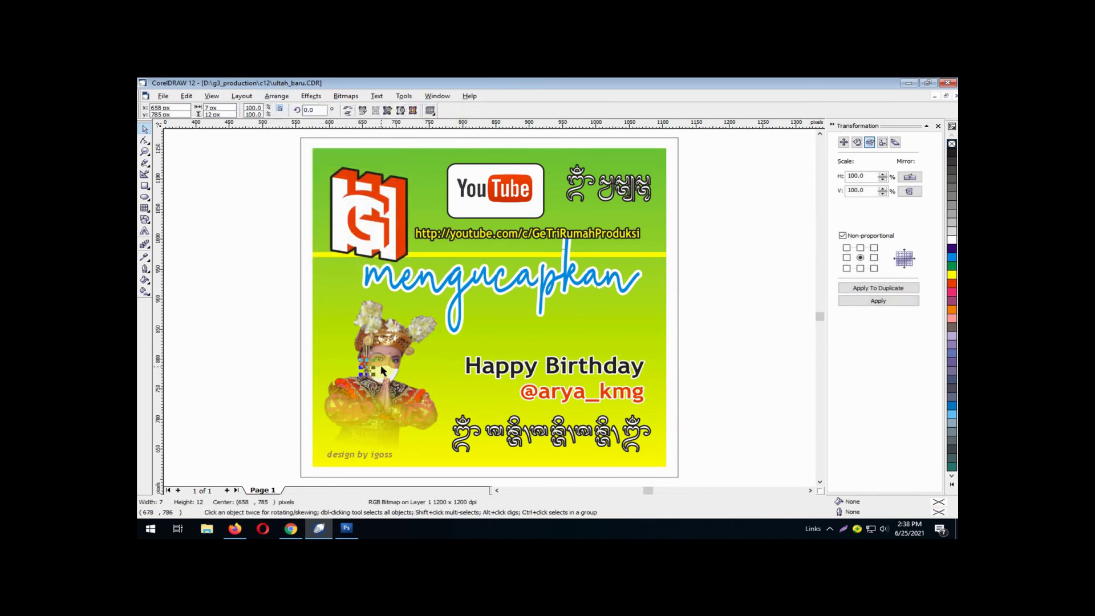
click(145, 244)
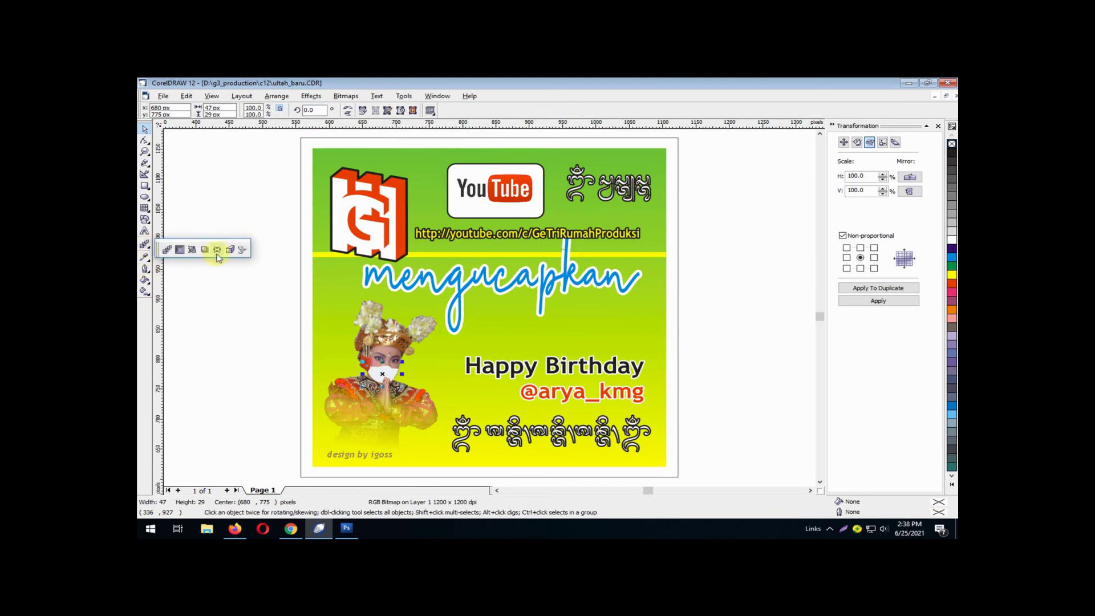
click(239, 253)
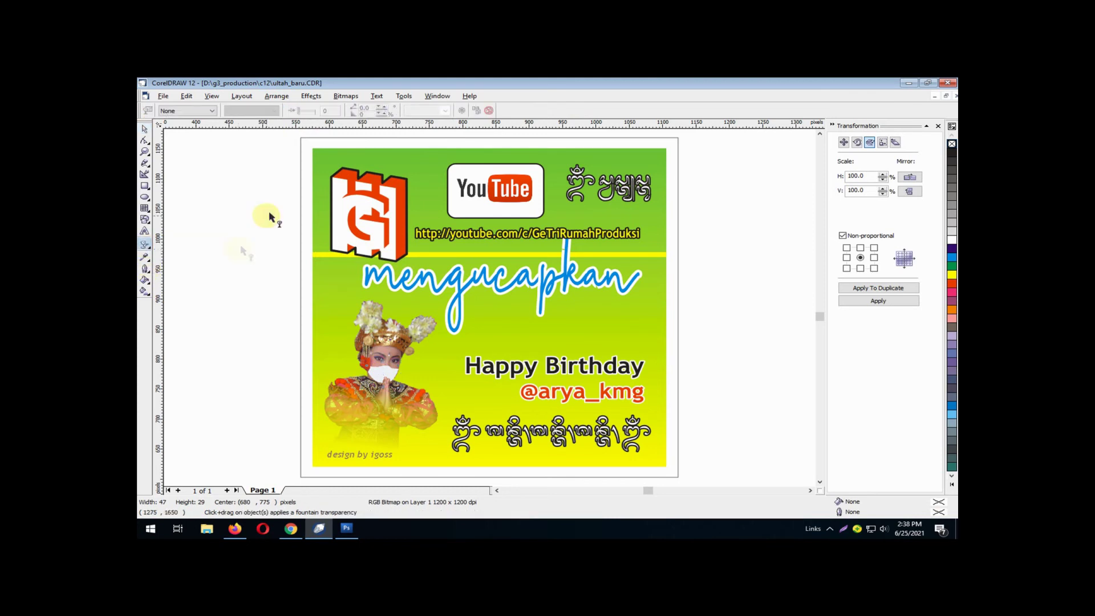
click(212, 112)
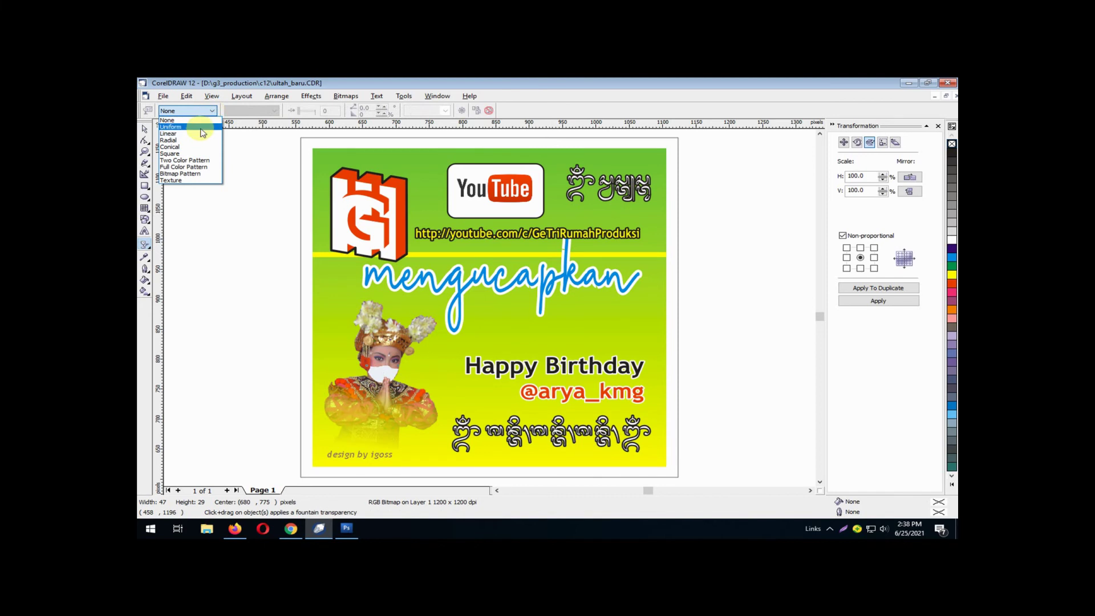
click(208, 127)
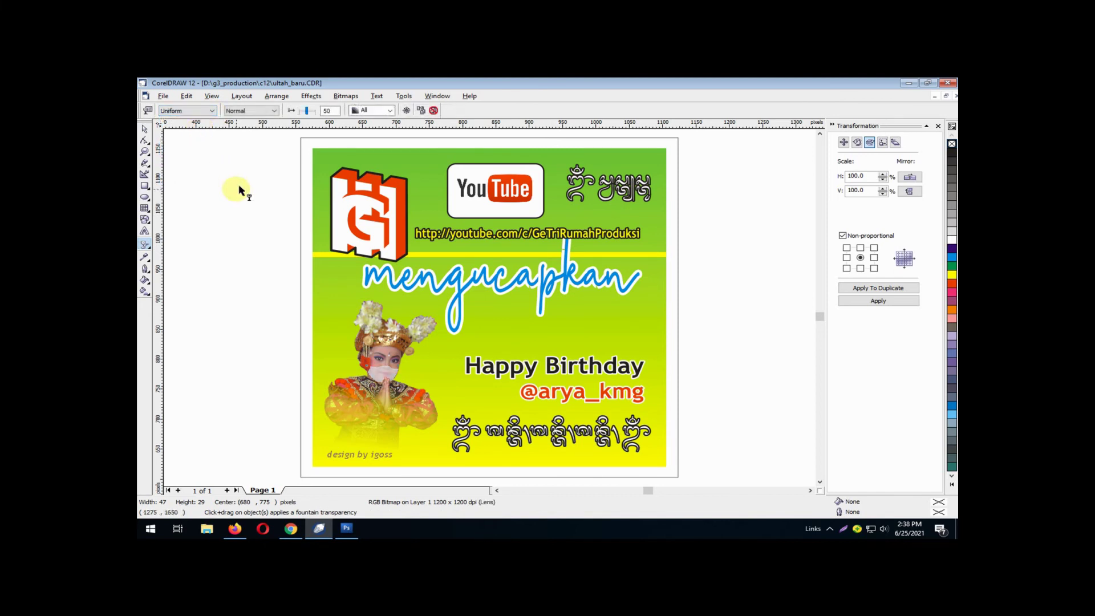
click(144, 129)
click(293, 350)
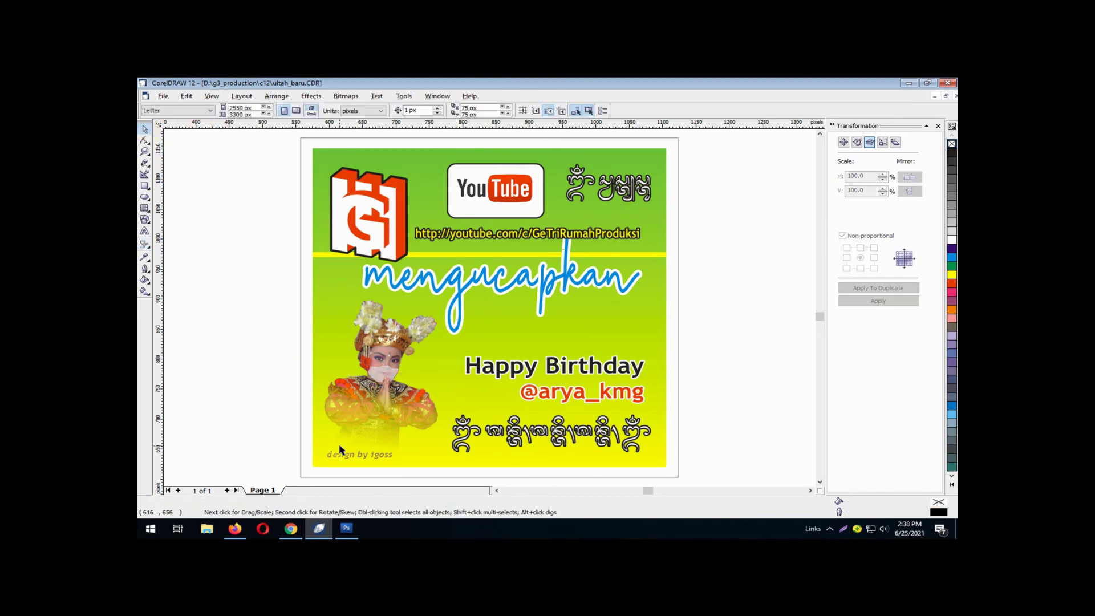
key(F2)
drag(309, 319, 557, 438)
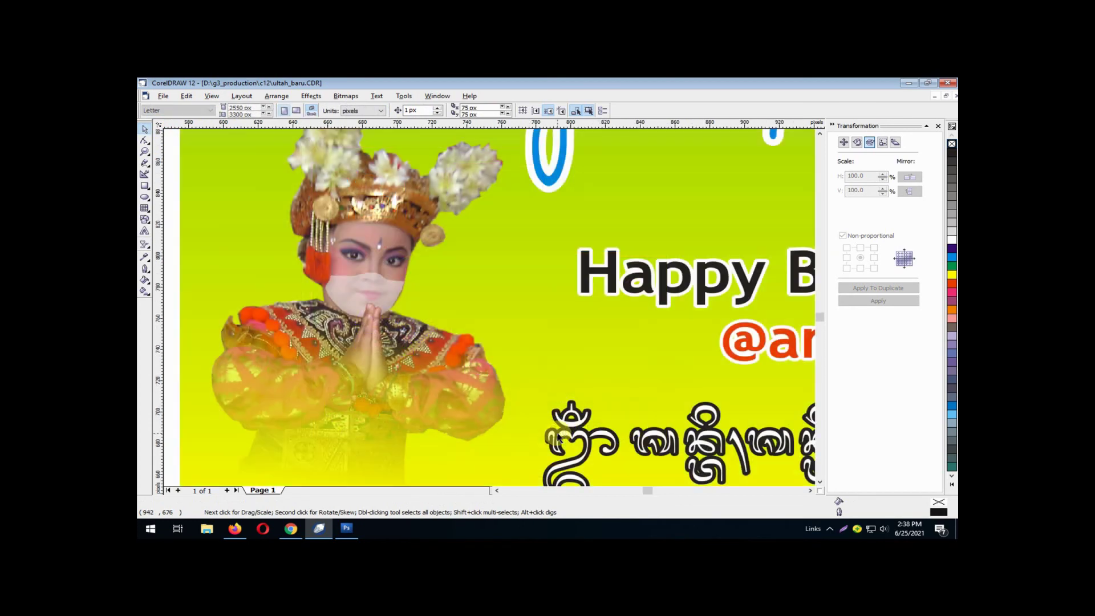
key(F3)
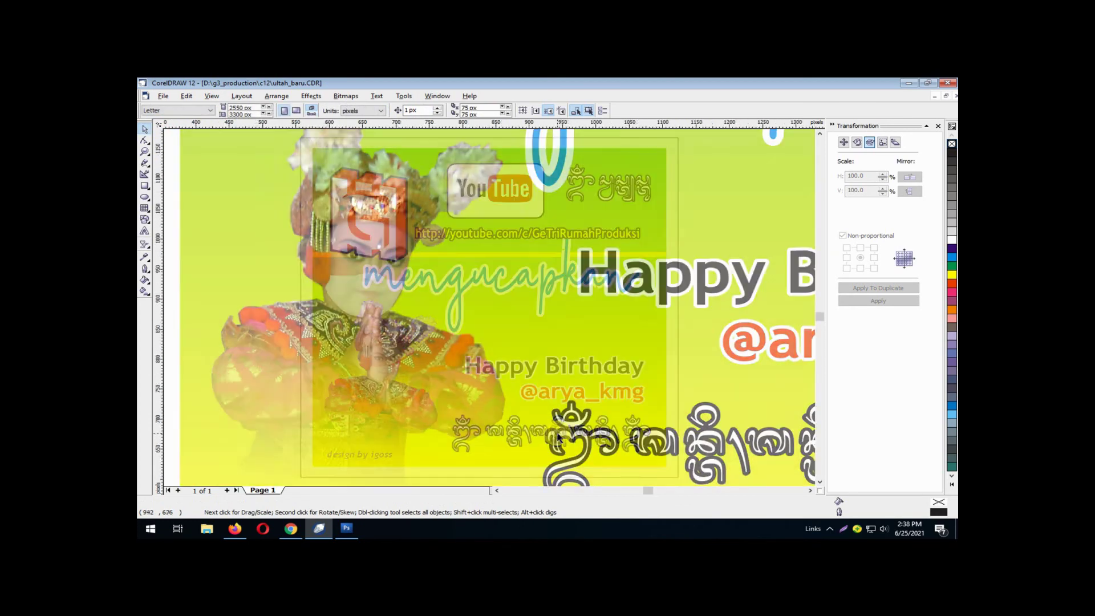
click(830, 528)
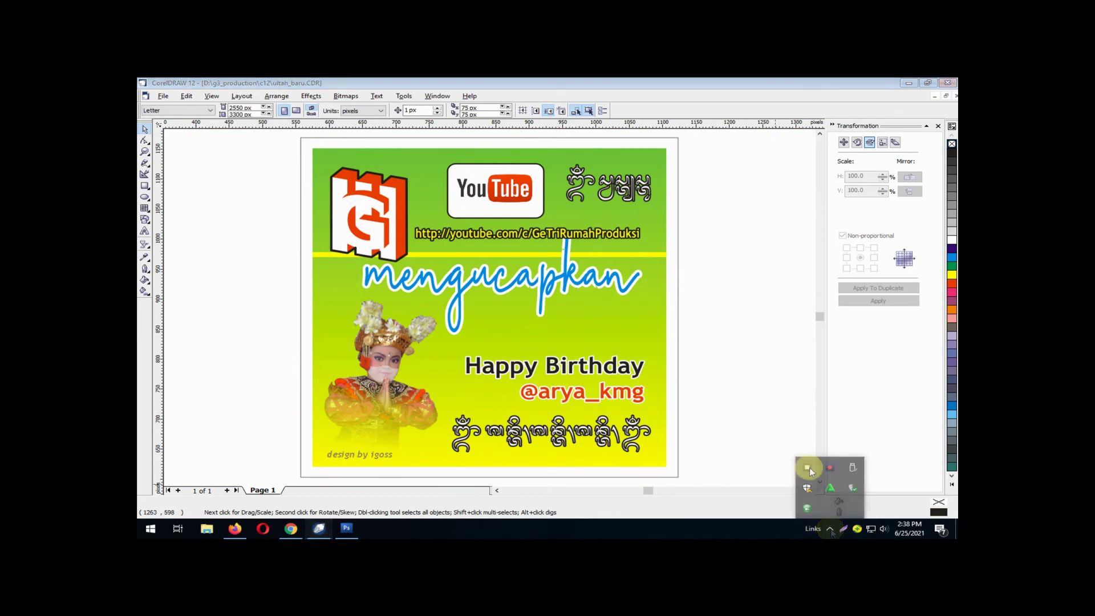